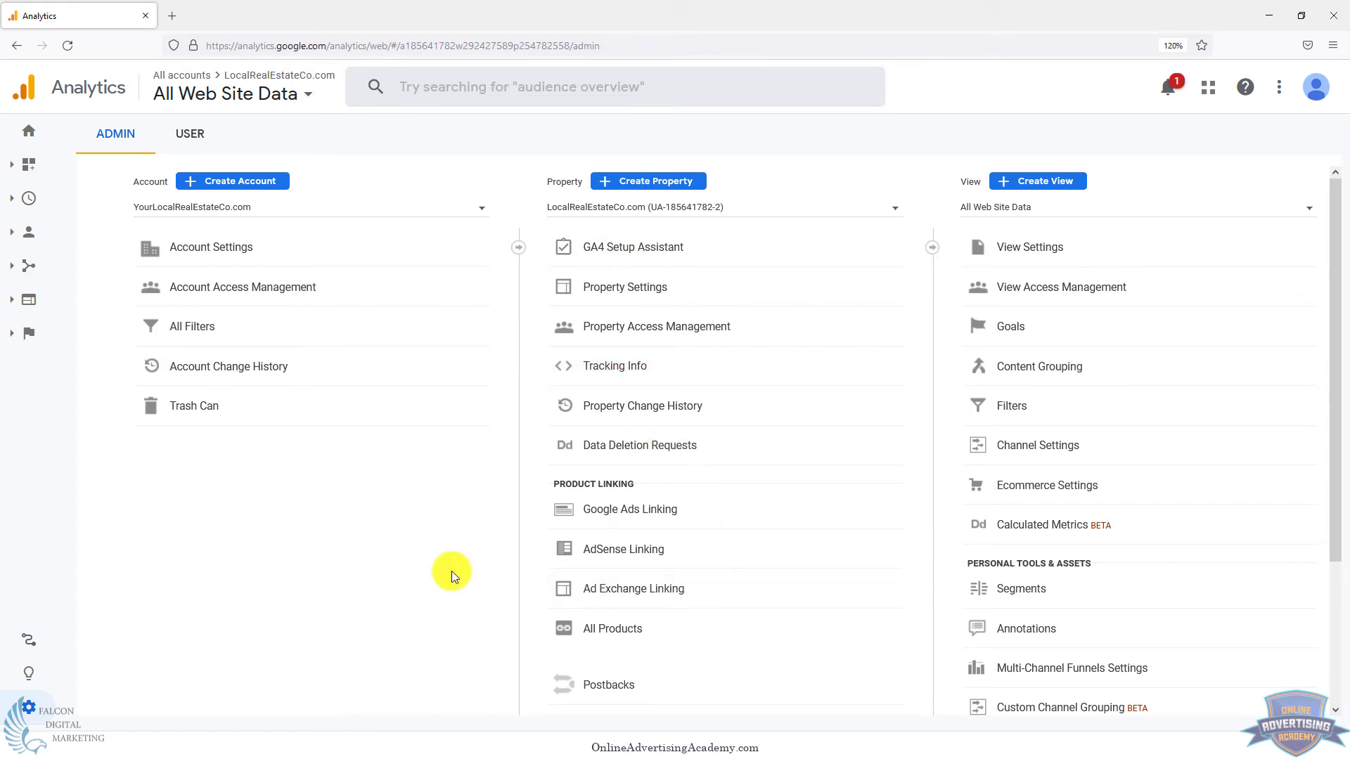
Create a new goal for the view named "Submitted Form" with type Destination and continue to its details
{"action": "left_click", "coordinate": [998, 332]}
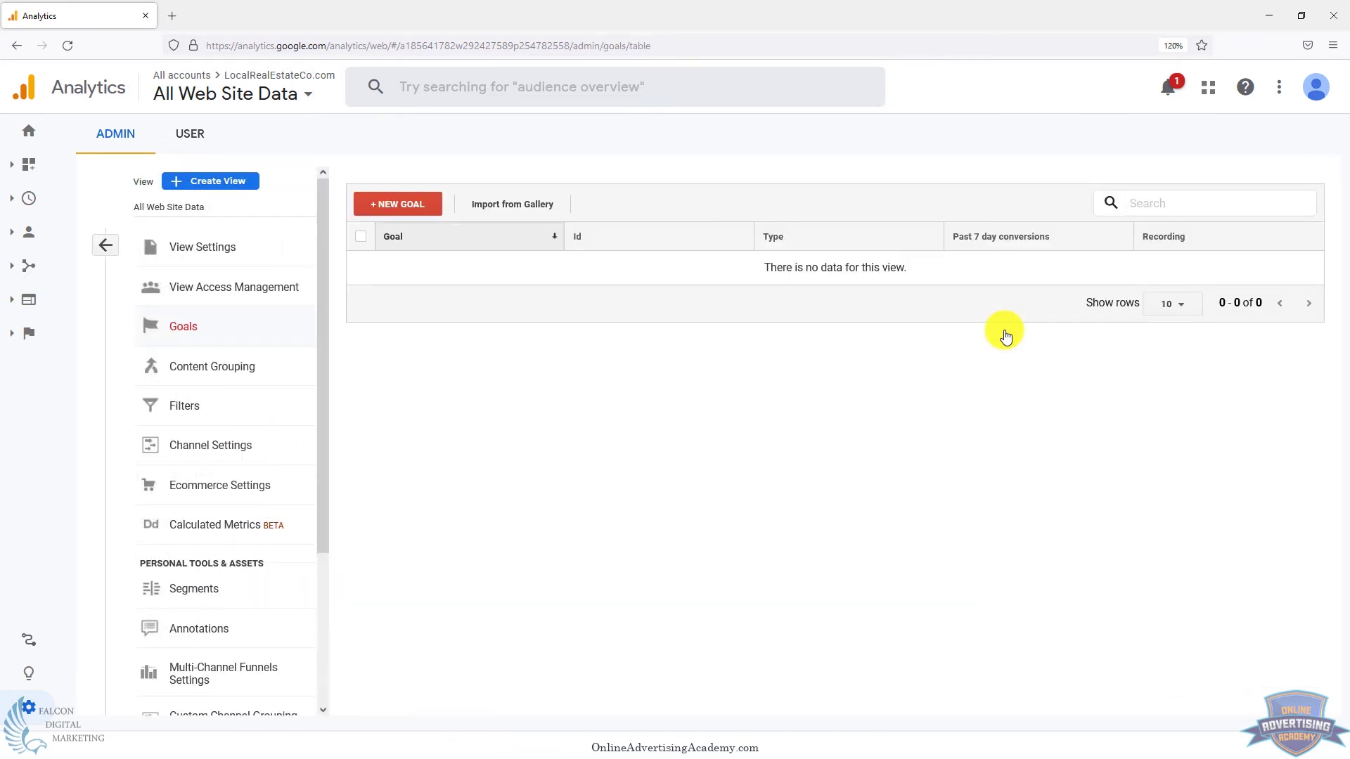
{"action": "left_click", "coordinate": [402, 208]}
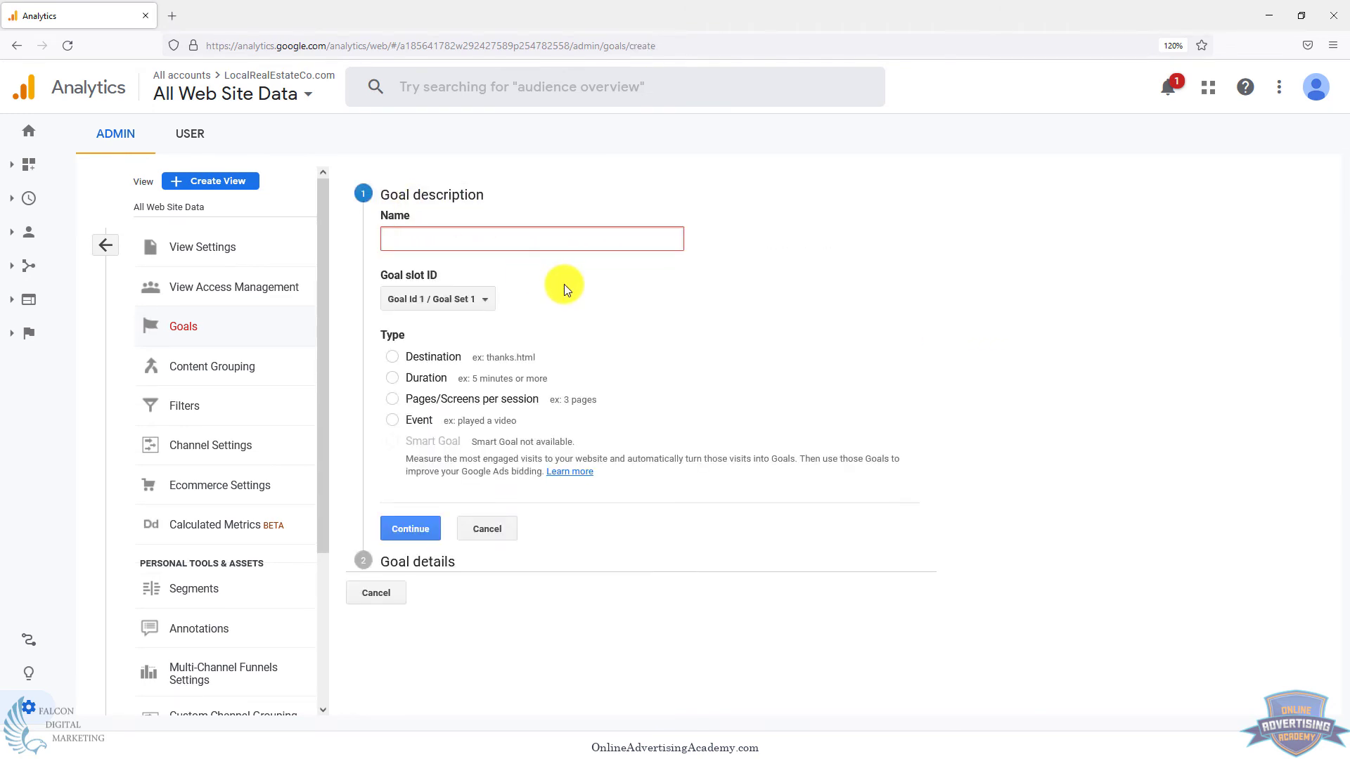
{"action": "type", "text": "Submitted Form"}
{"action": "left_click", "coordinate": [415, 359]}
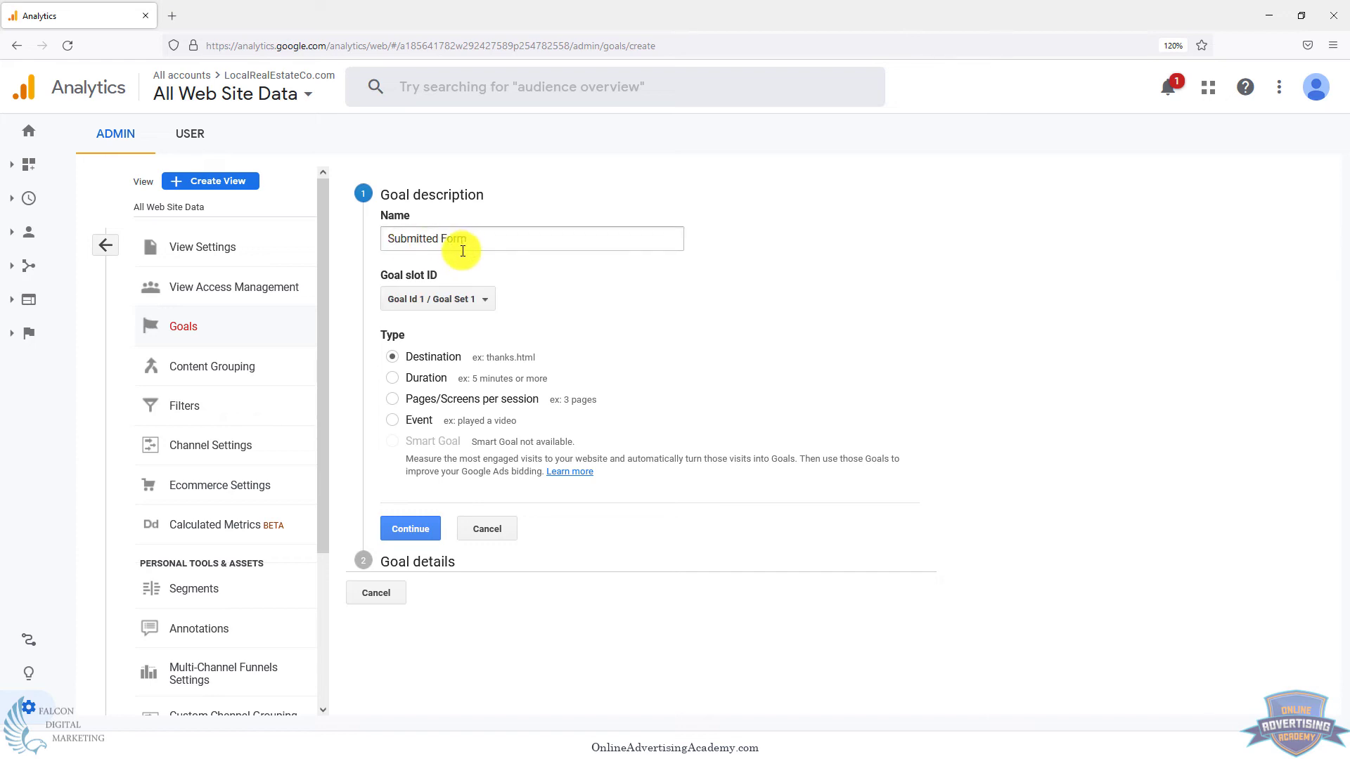
{"action": "left_click_drag", "start_coordinate": [337, 236], "coordinate": [559, 277]}
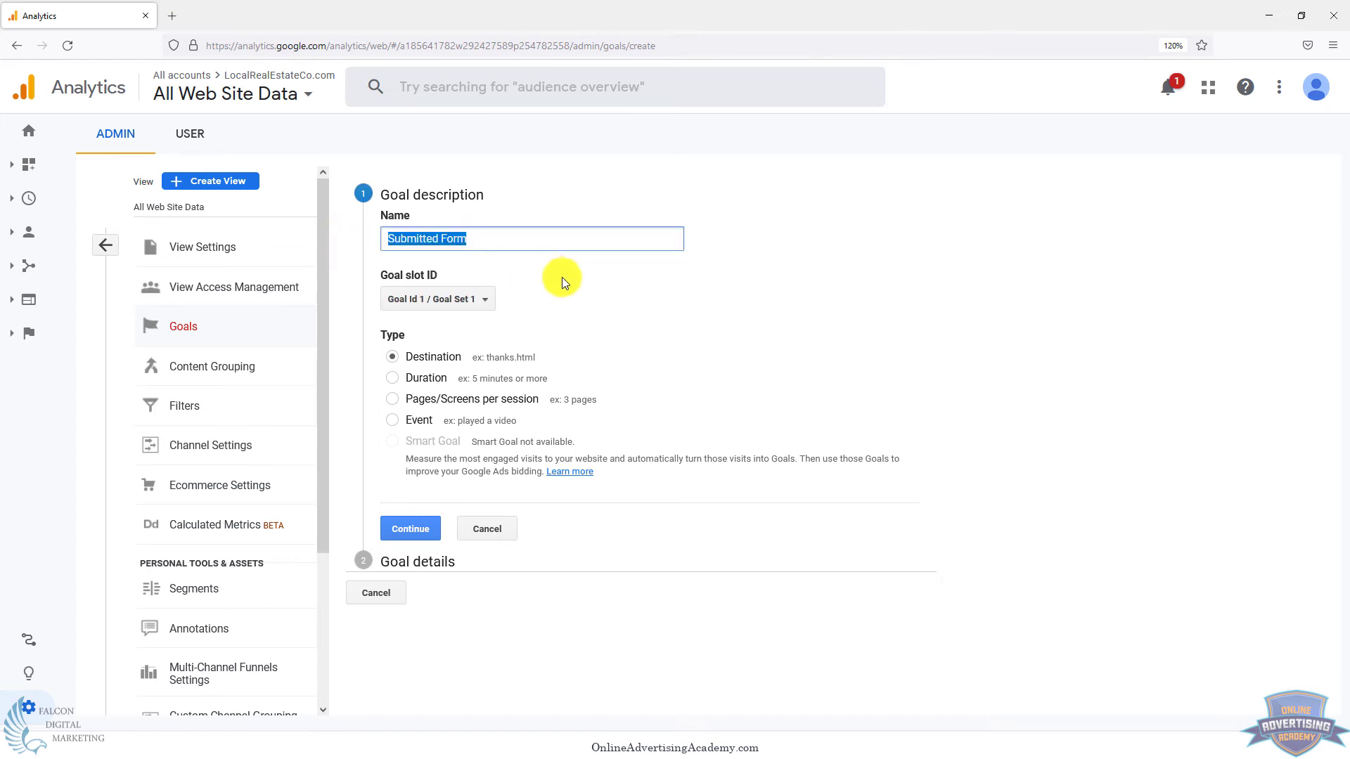
{"action": "left_click", "coordinate": [559, 277]}
{"action": "left_click", "coordinate": [422, 533]}
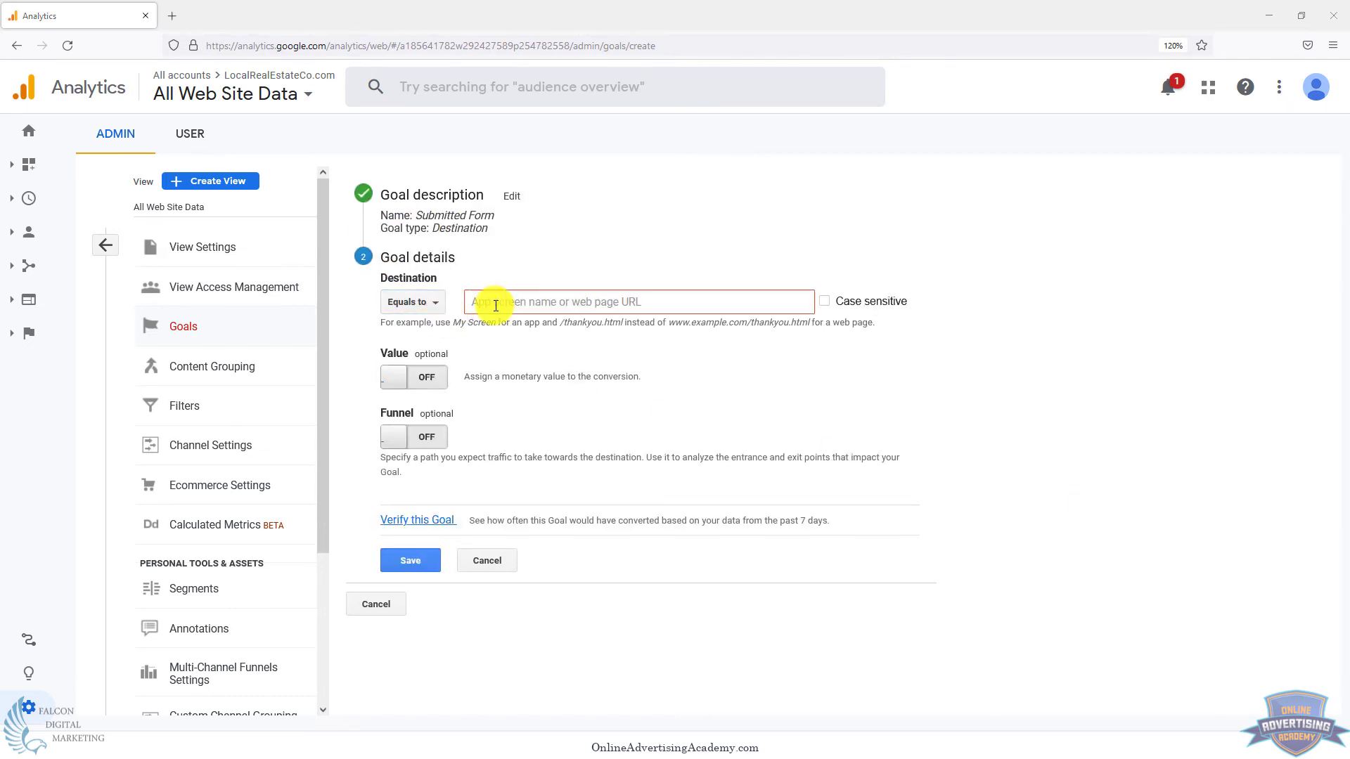
Set the goal destination's match type to Begins with and examine the example page path
{"action": "left_click", "coordinate": [431, 309]}
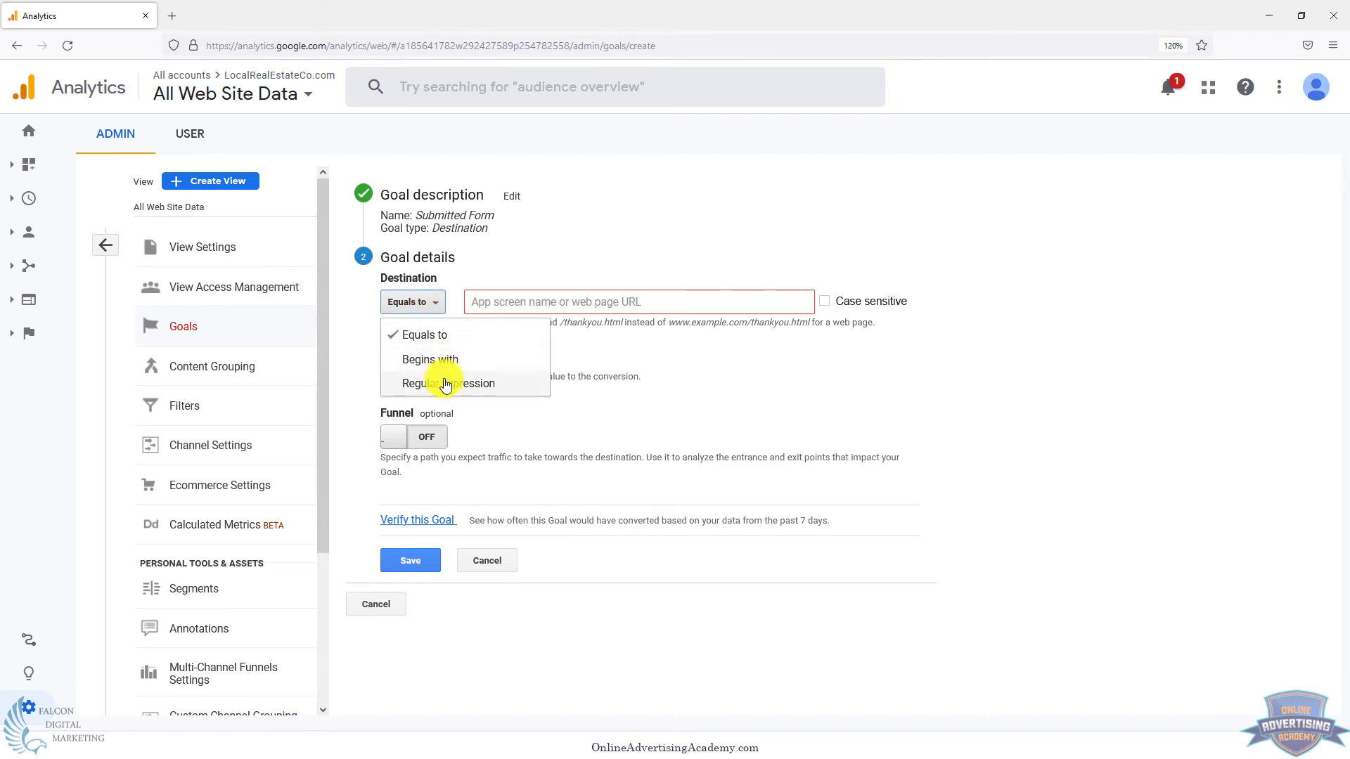
{"action": "left_click", "coordinate": [444, 362]}
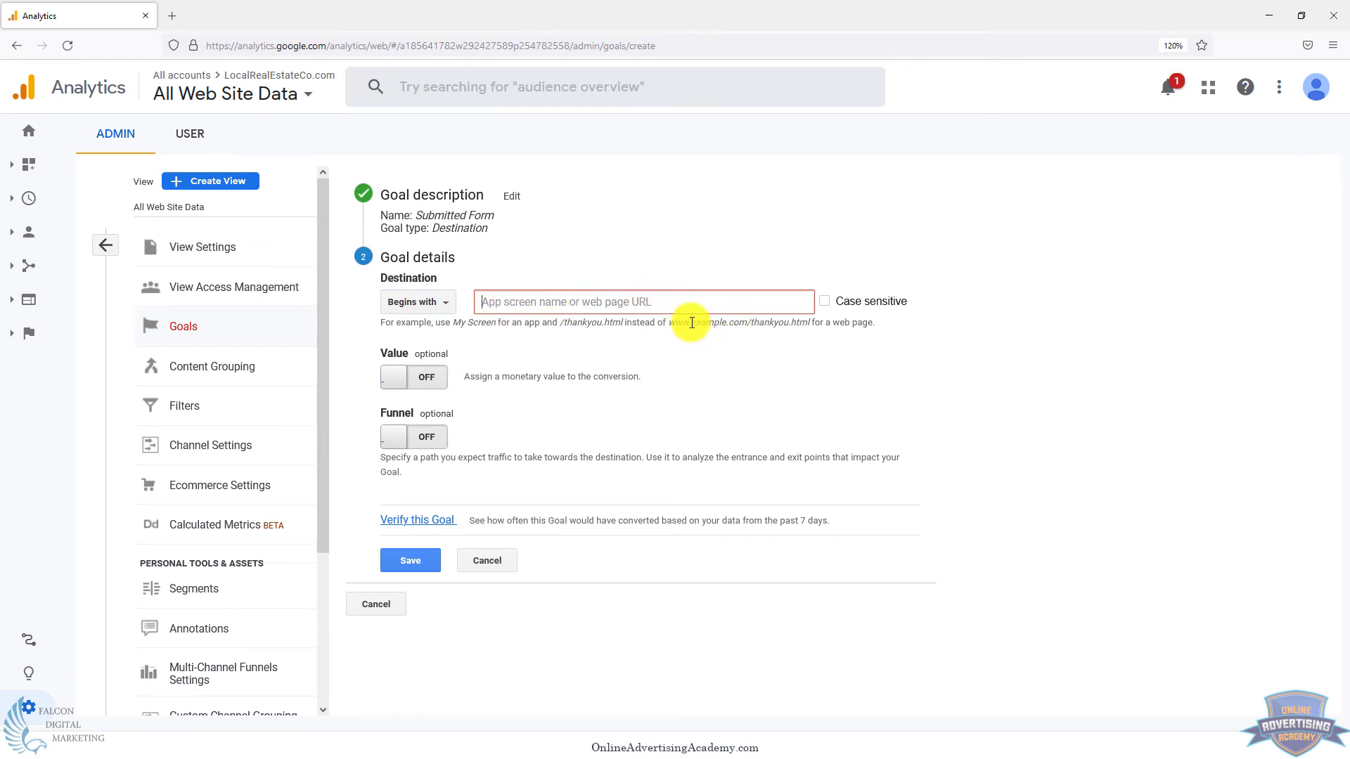
{"action": "left_click_drag", "start_coordinate": [670, 323], "coordinate": [754, 328]}
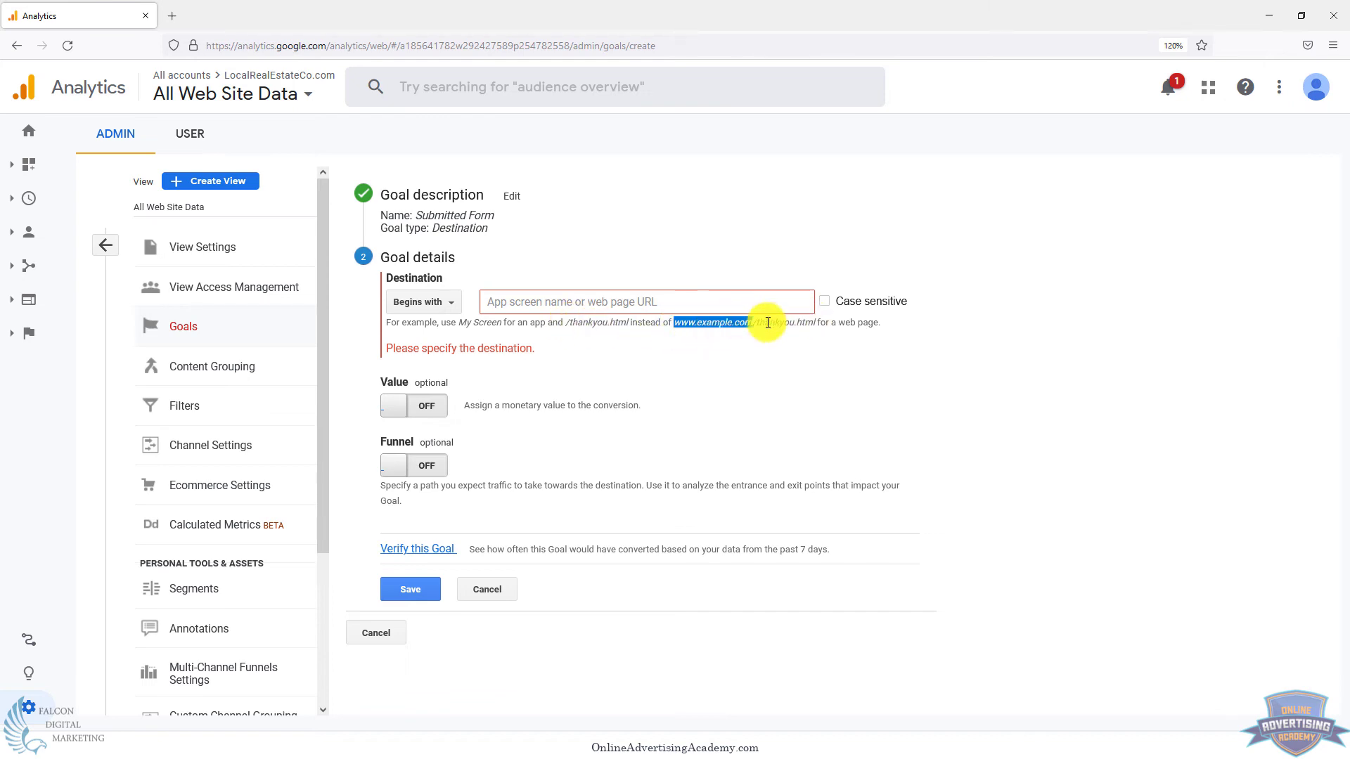
{"action": "left_click_drag", "start_coordinate": [564, 324], "coordinate": [633, 322]}
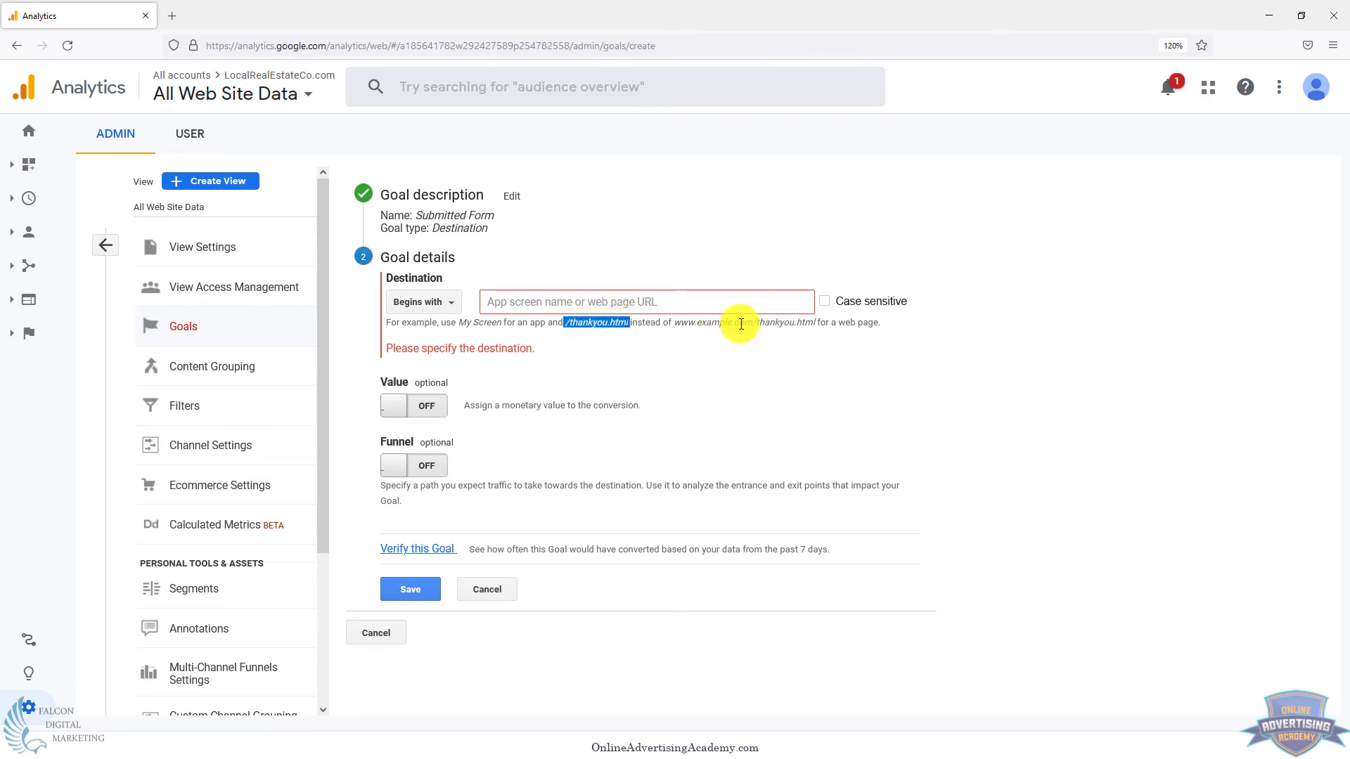
{"action": "left_click", "coordinate": [714, 302]}
{"action": "type", "text": "www.example.com/"}
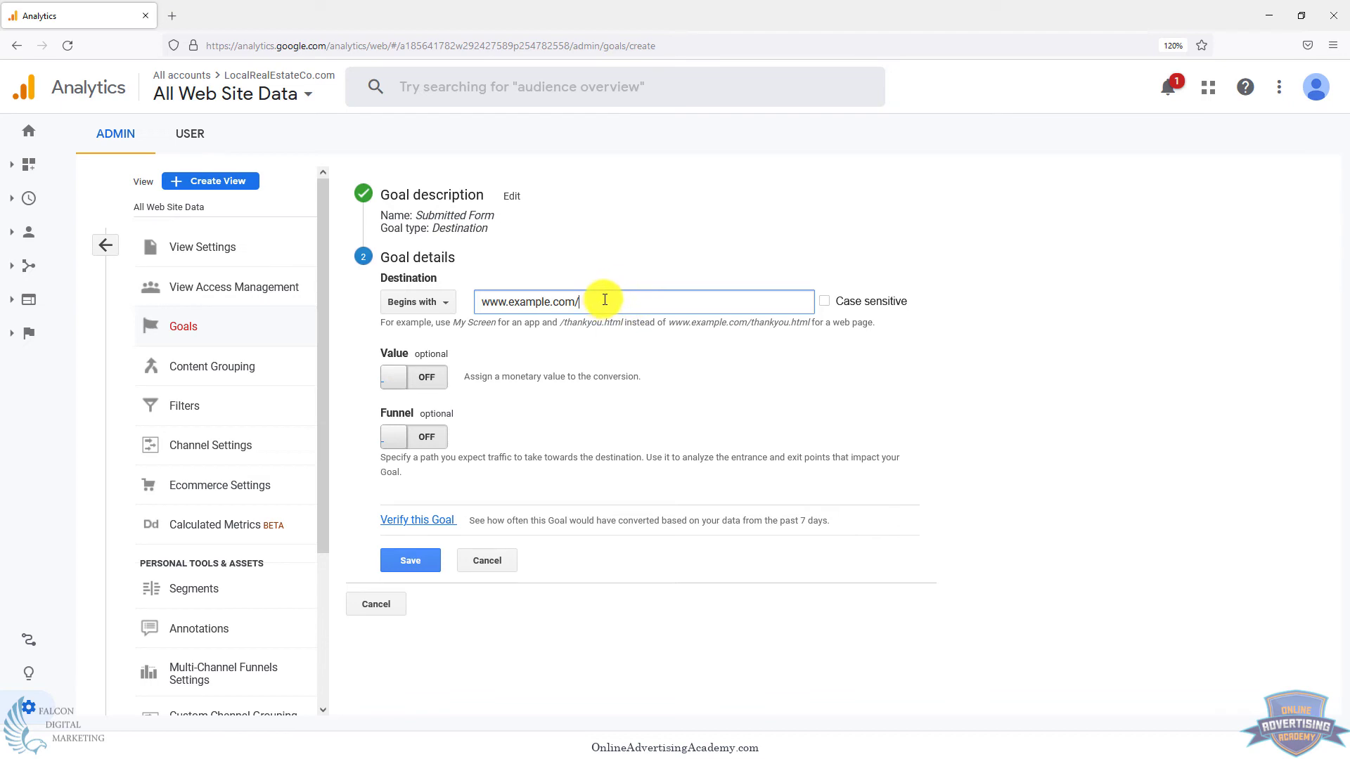
{"action": "left_click_drag", "start_coordinate": [479, 299], "coordinate": [583, 315]}
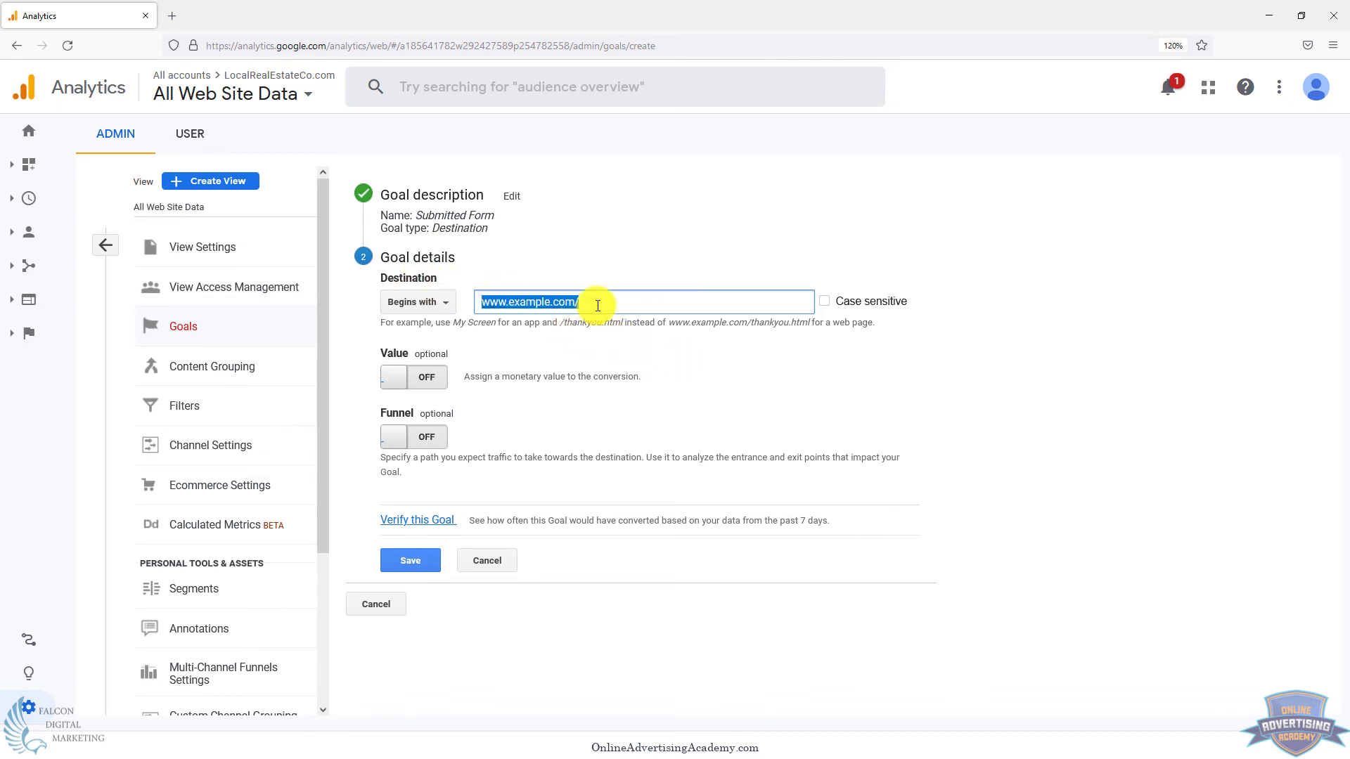
{"action": "key", "text": "BackSpace"}
{"action": "type", "text": "/thank"}
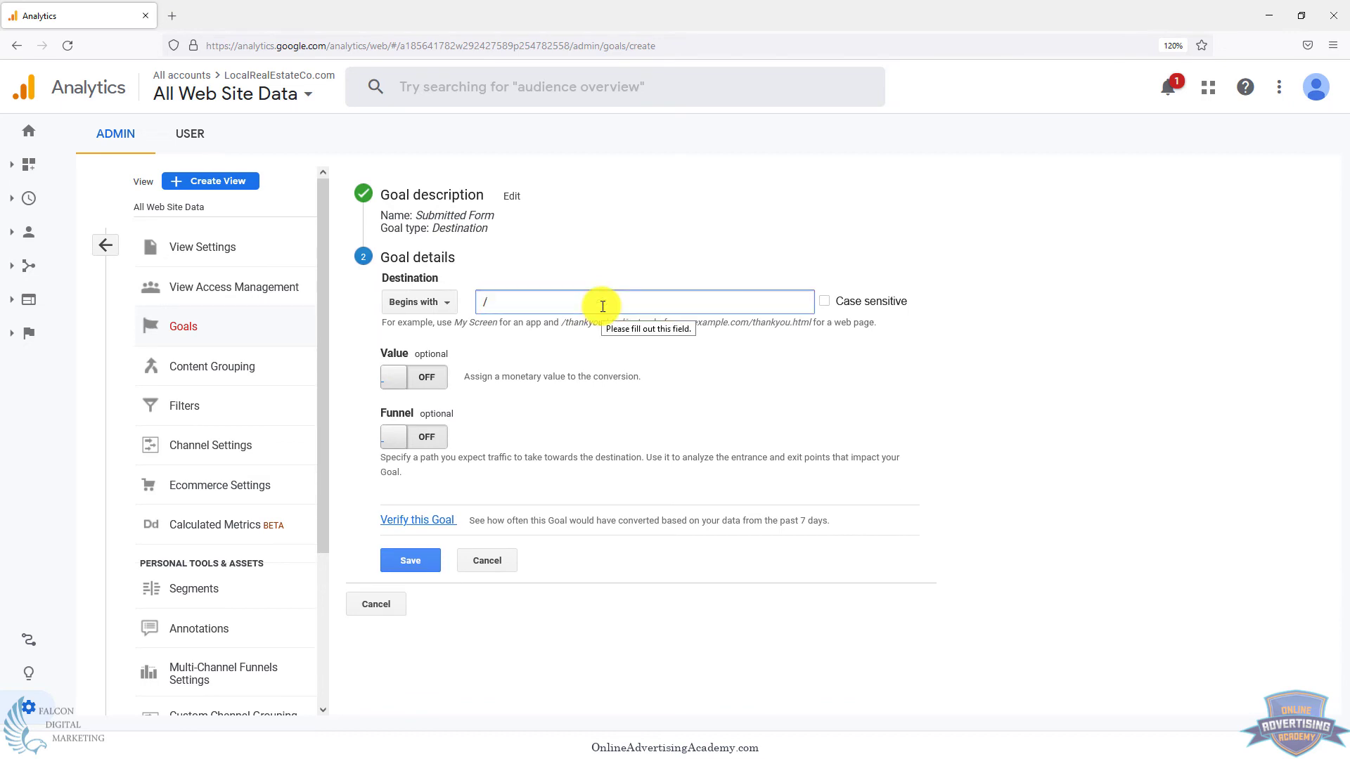
{"action": "type", "text": "-you"}
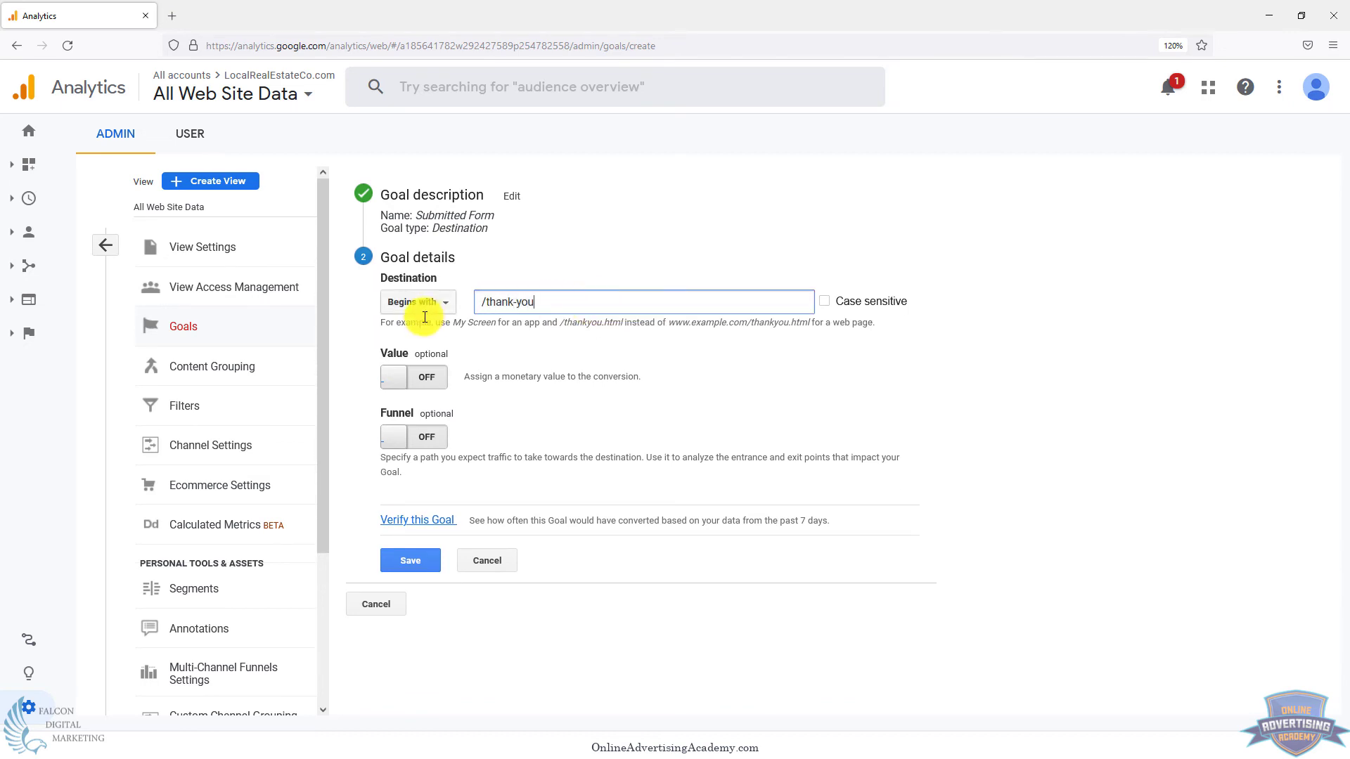
Try appending ?productid&source to the /thank-you destination and remove the added query text
{"action": "type", "text": "?"}
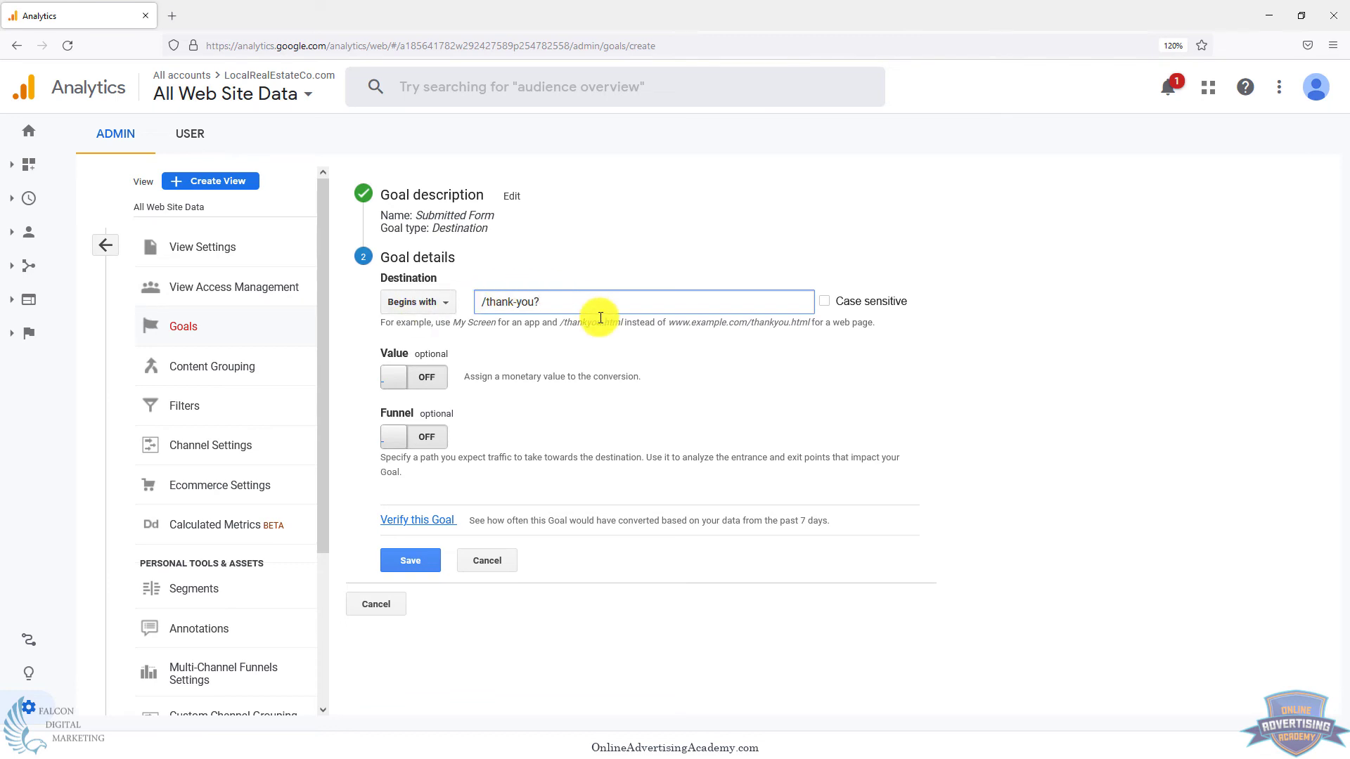
{"action": "type", "text": "productid&source"}
{"action": "key", "text": "BackSpace"}
{"action": "key", "text": "BackSpace"}
{"action": "key", "text": "BackSpace"}
{"action": "key", "text": "BackSpace"}
{"action": "key", "text": "BackSpace"}
{"action": "key", "text": "BackSpace"}
{"action": "key", "text": "BackSpace"}
{"action": "key", "text": "BackSpace"}
{"action": "key", "text": "BackSpace"}
{"action": "key", "text": "BackSpace"}
{"action": "key", "text": "BackSpace"}
{"action": "key", "text": "BackSpace"}
{"action": "key", "text": "BackSpace"}
{"action": "key", "text": "BackSpace"}
{"action": "key", "text": "BackSpace"}
{"action": "key", "text": "BackSpace"}
{"action": "key", "text": "BackSpace"}
{"action": "left_click_drag", "start_coordinate": [668, 324], "coordinate": [743, 330]}
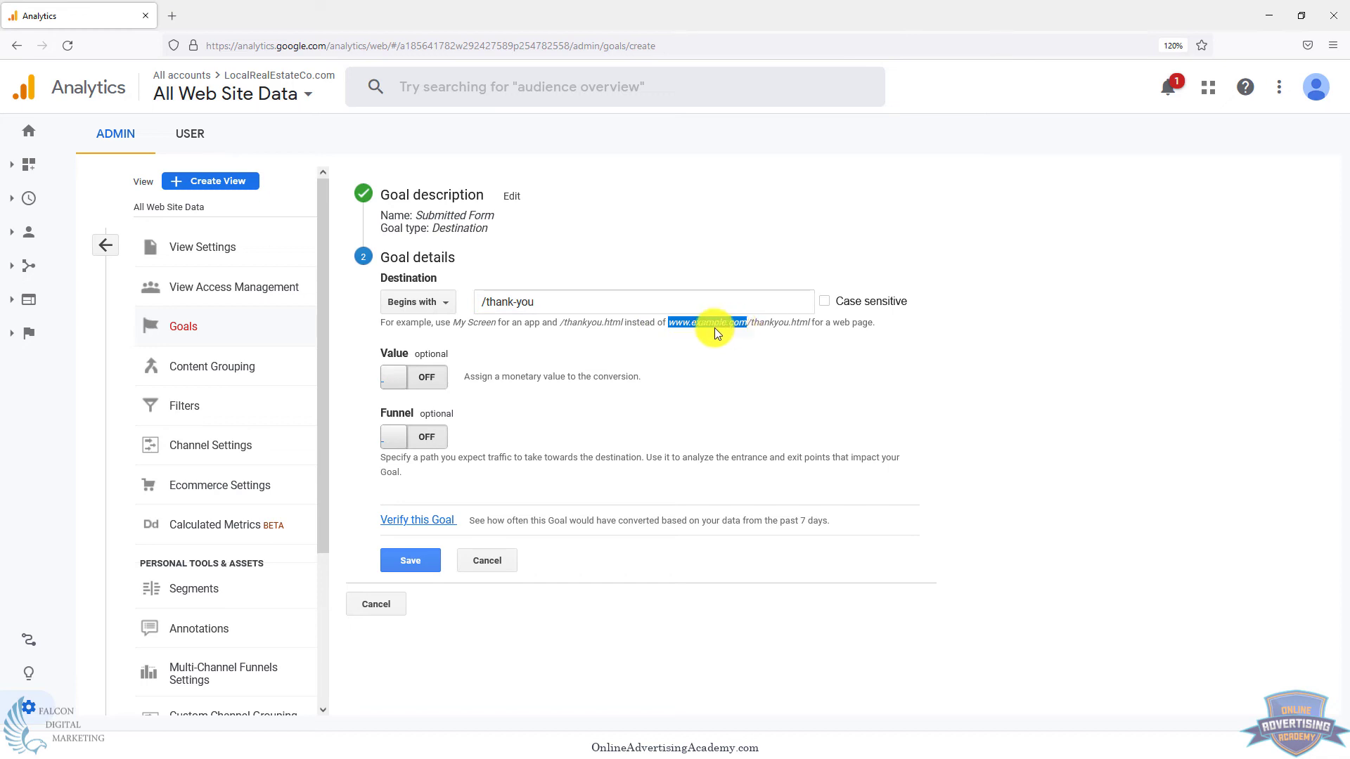
{"action": "left_click", "coordinate": [520, 301]}
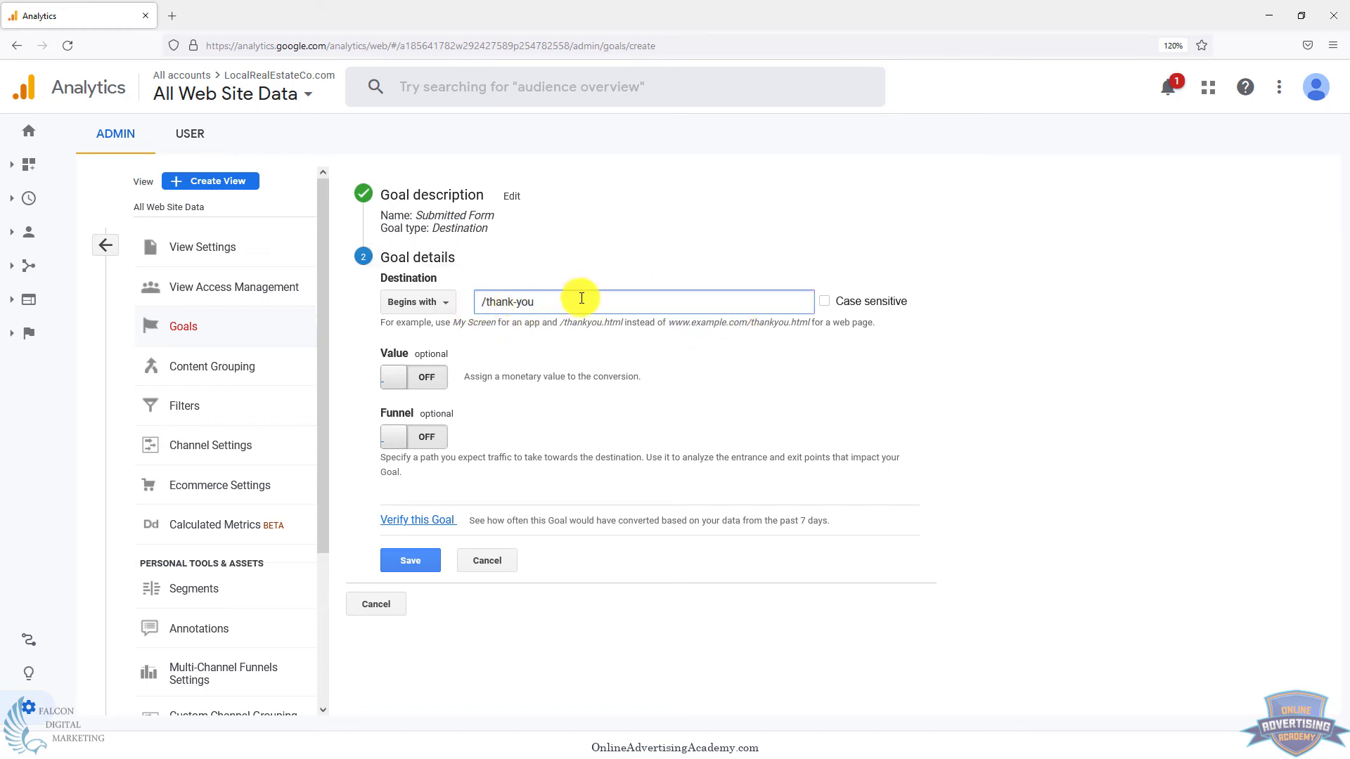
Set the goal's destination path to /confirmation and save the goal
{"action": "key", "text": "BackSpace"}
{"action": "key", "text": "BackSpace"}
{"action": "key", "text": "BackSpace"}
{"action": "key", "text": "BackSpace"}
{"action": "key", "text": "BackSpace"}
{"action": "key", "text": "BackSpace"}
{"action": "key", "text": "BackSpace"}
{"action": "type", "text": "confirmatio"}
{"action": "left_click_drag", "start_coordinate": [603, 301], "coordinate": [478, 302]}
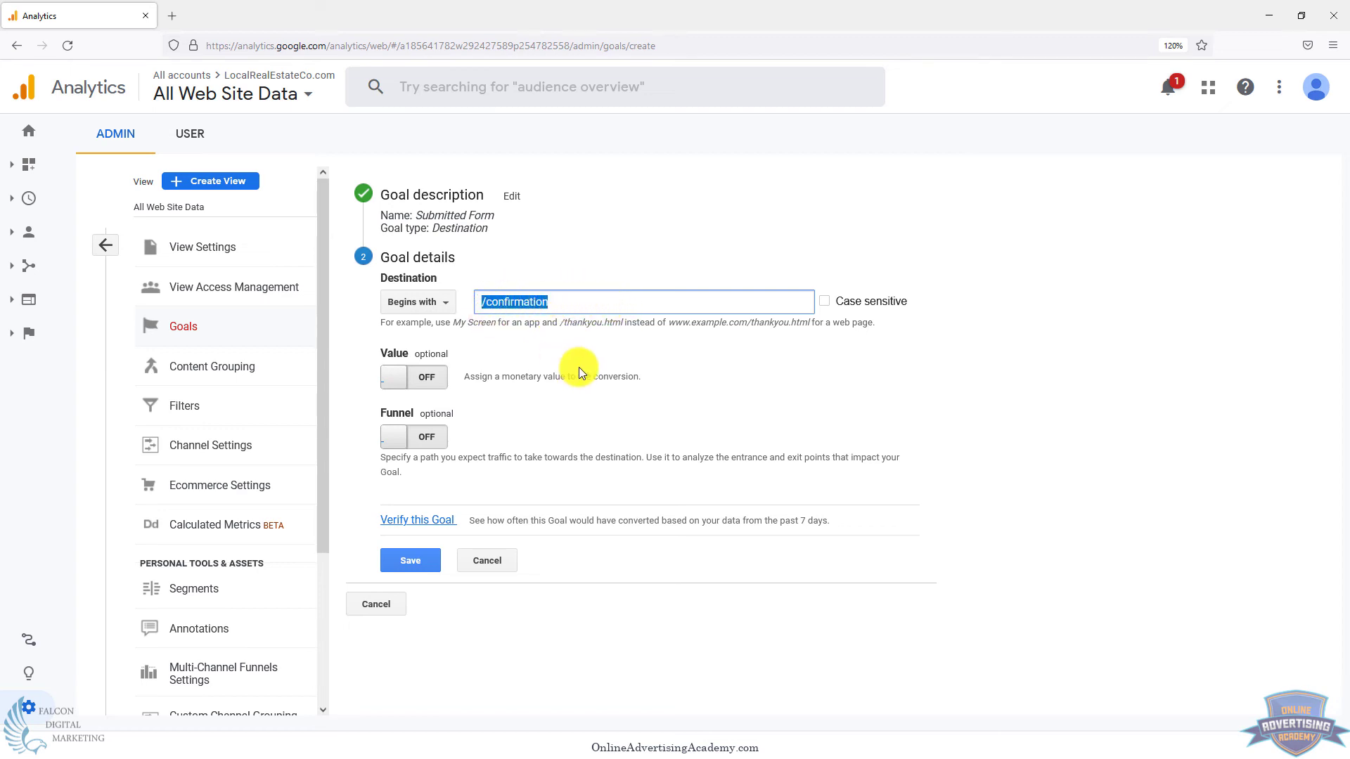
{"action": "left_click", "coordinate": [580, 344]}
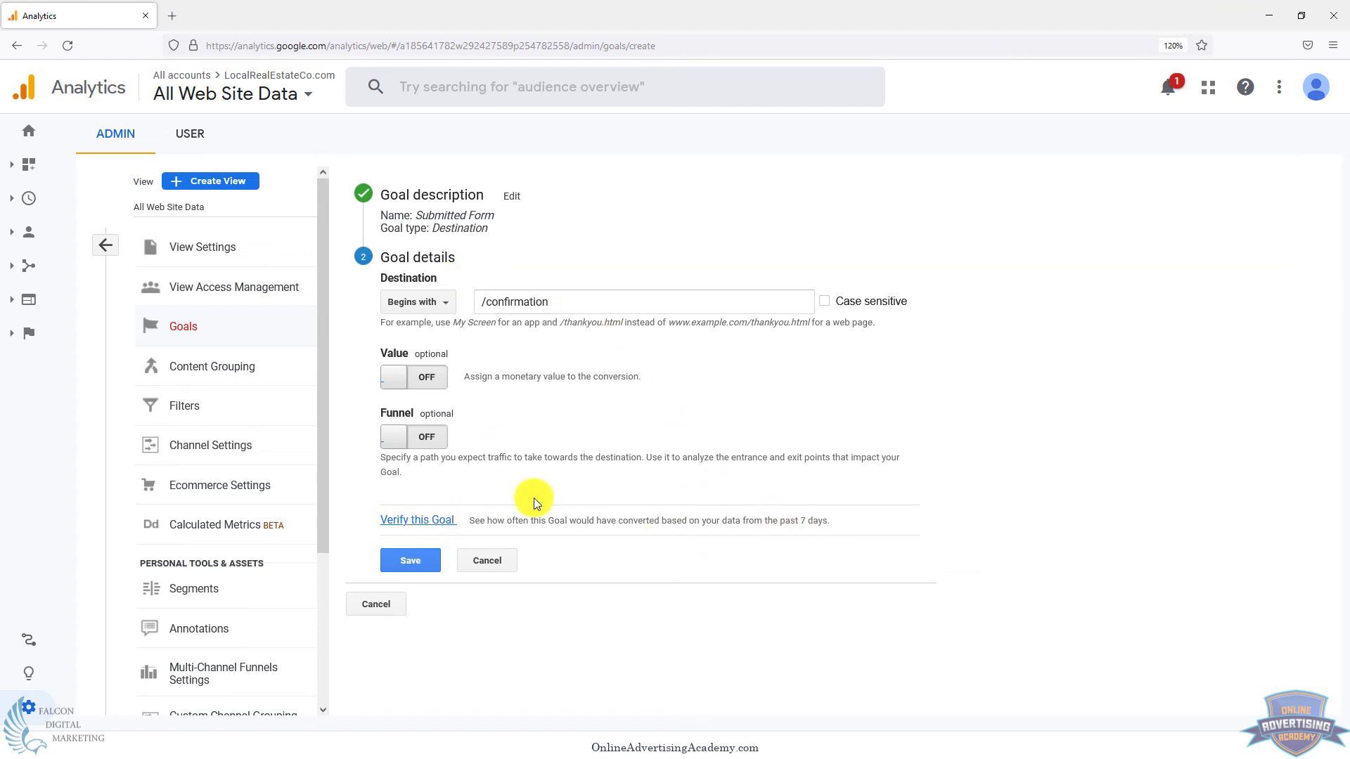
{"action": "left_click", "coordinate": [415, 562]}
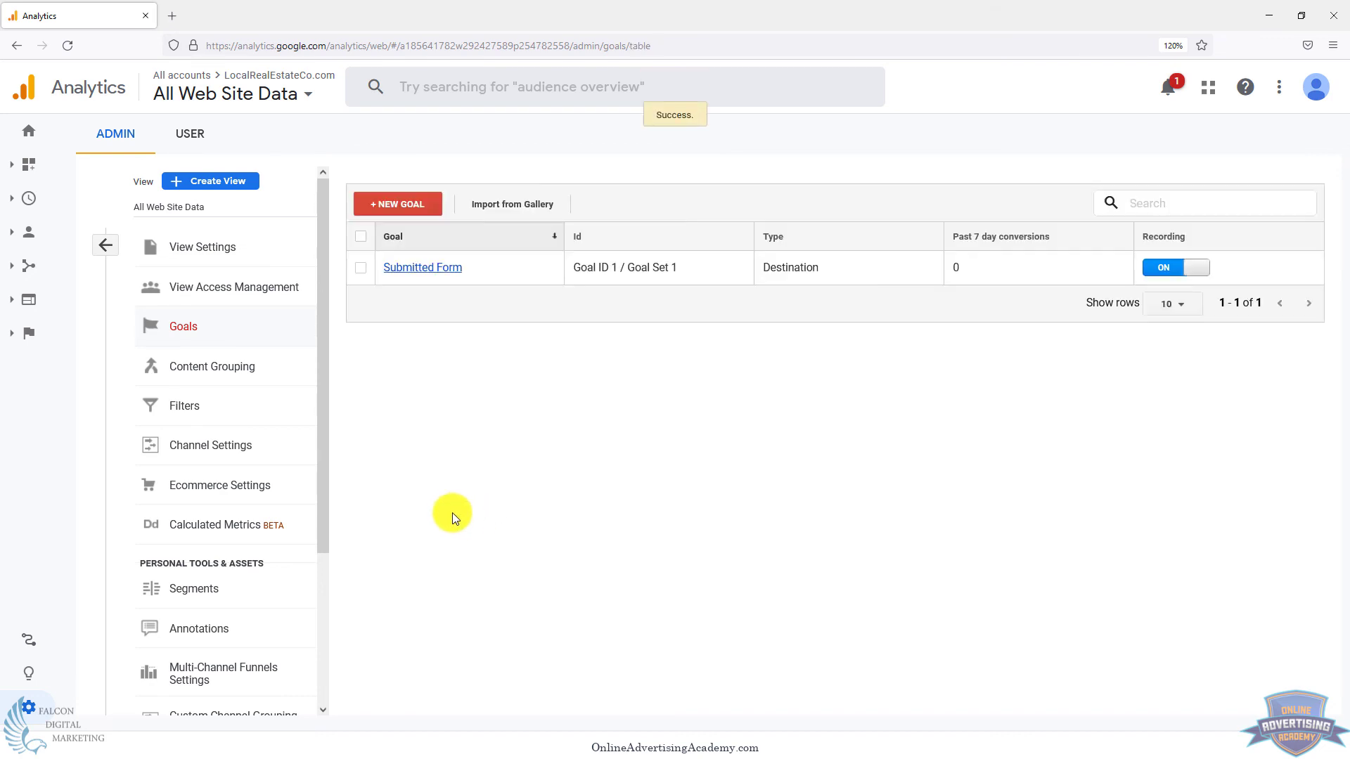
Reopen the Submitted Form goal's details, examine its destination path, and close them without saving
{"action": "left_click", "coordinate": [414, 271]}
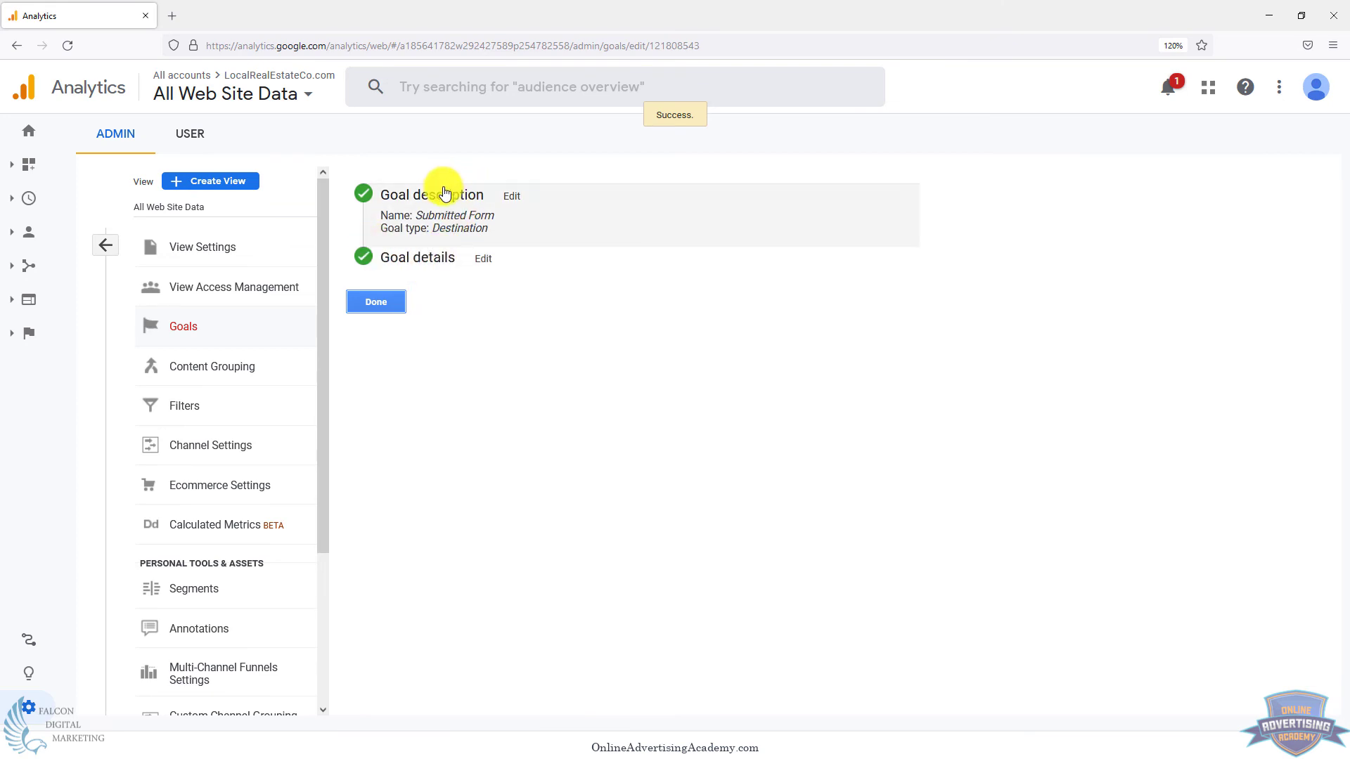
{"action": "left_click", "coordinate": [481, 261]}
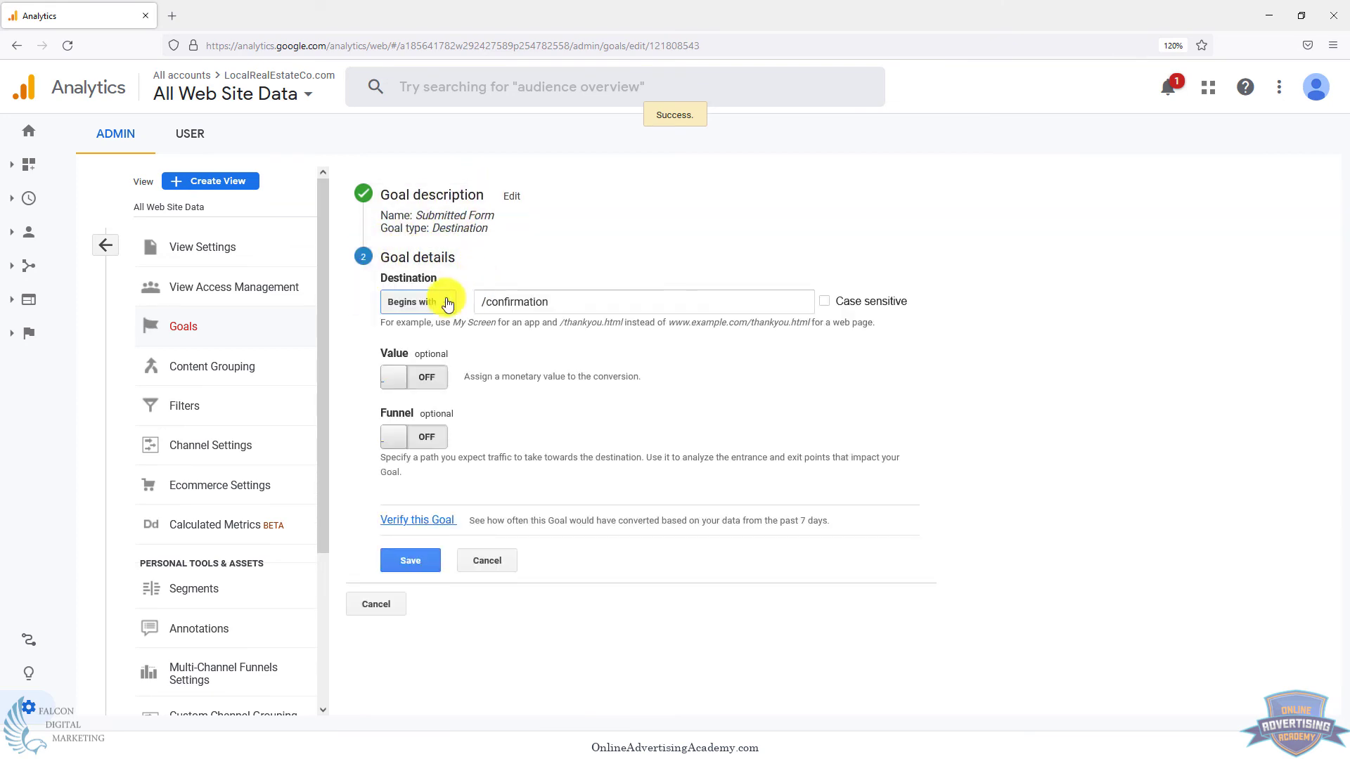
{"action": "triple_click", "coordinate": [528, 301]}
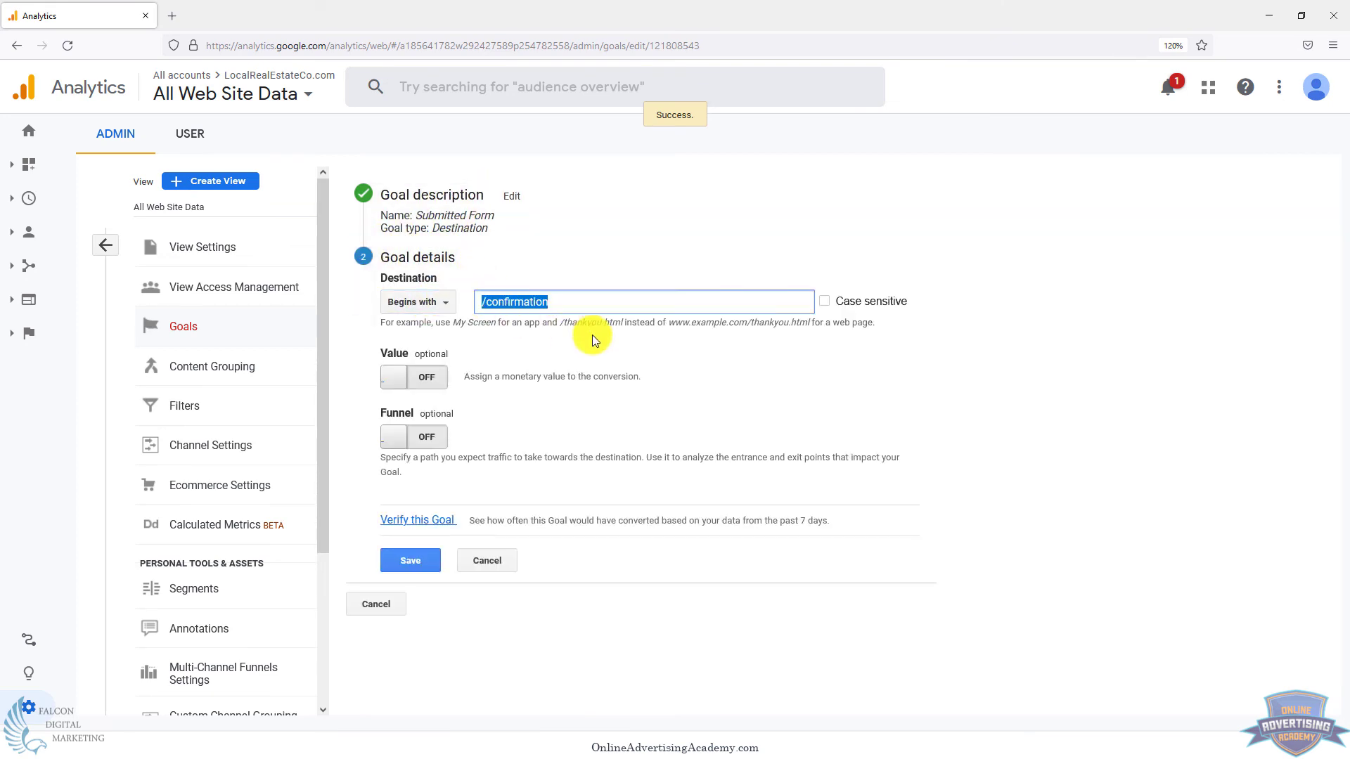
{"action": "left_click", "coordinate": [556, 304]}
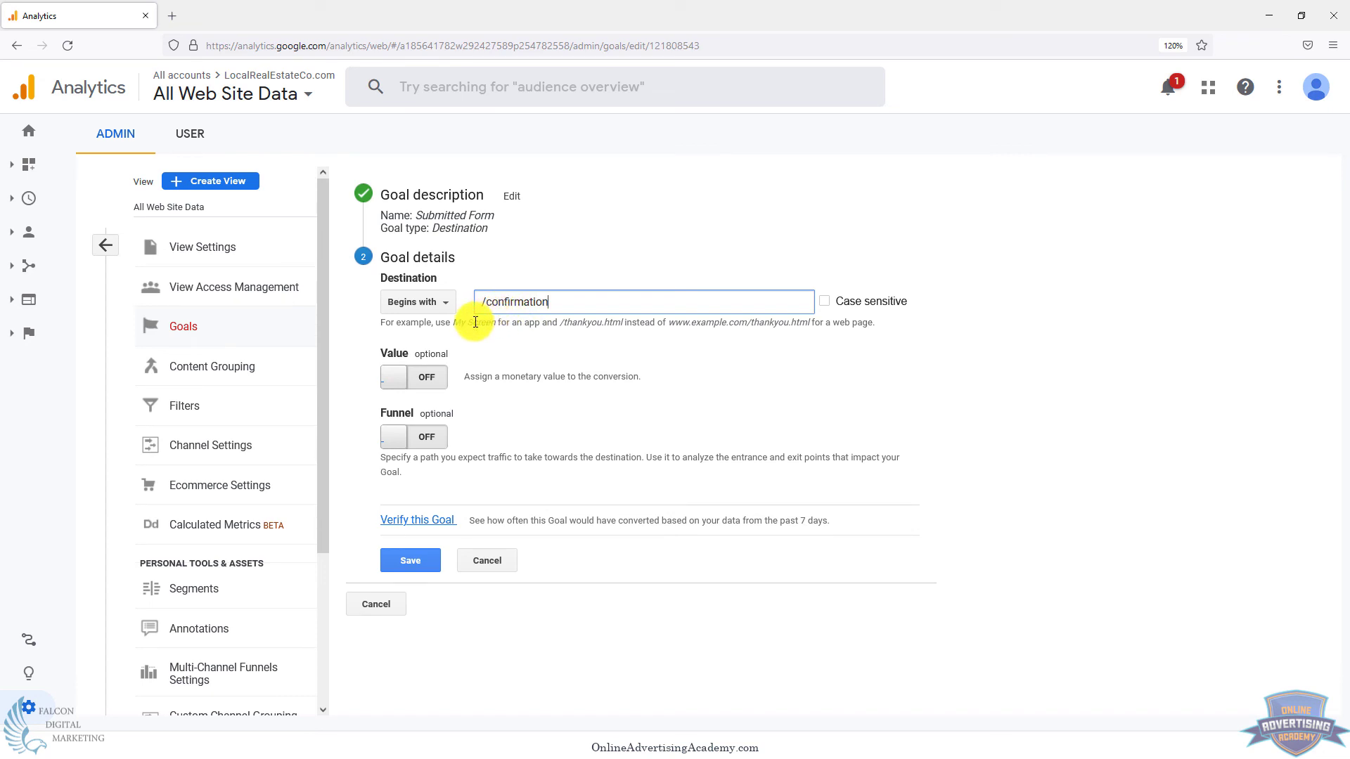
{"action": "triple_click", "coordinate": [542, 303]}
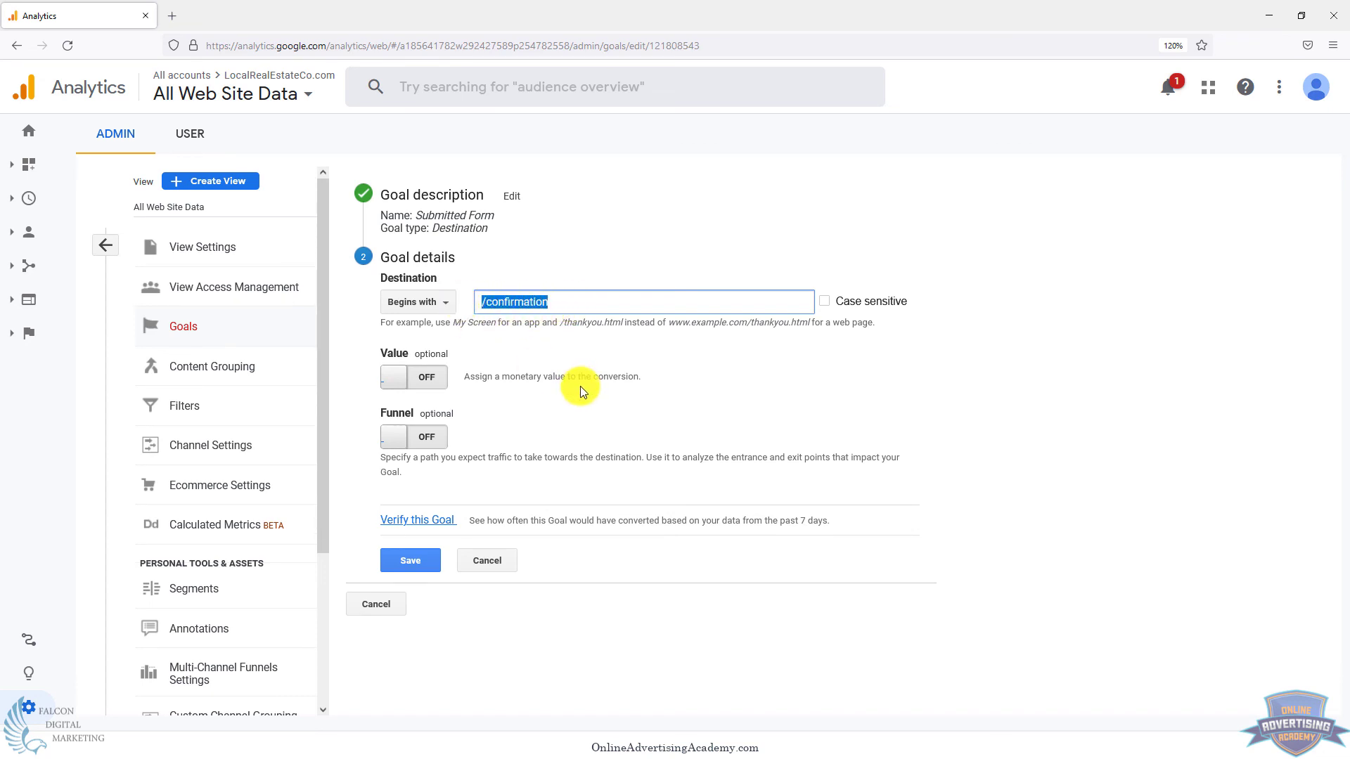
{"action": "left_click", "coordinate": [540, 398]}
{"action": "left_click", "coordinate": [563, 375]}
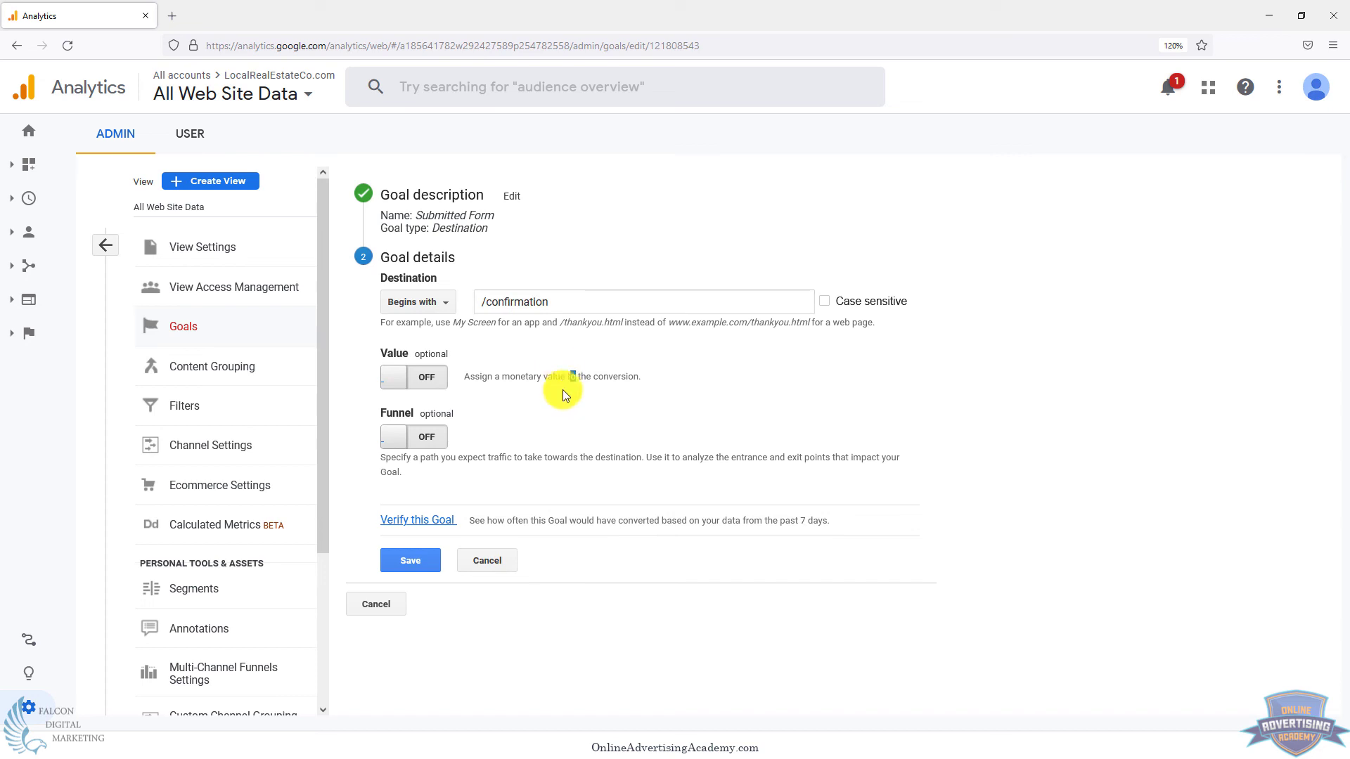
{"action": "left_click", "coordinate": [554, 351]}
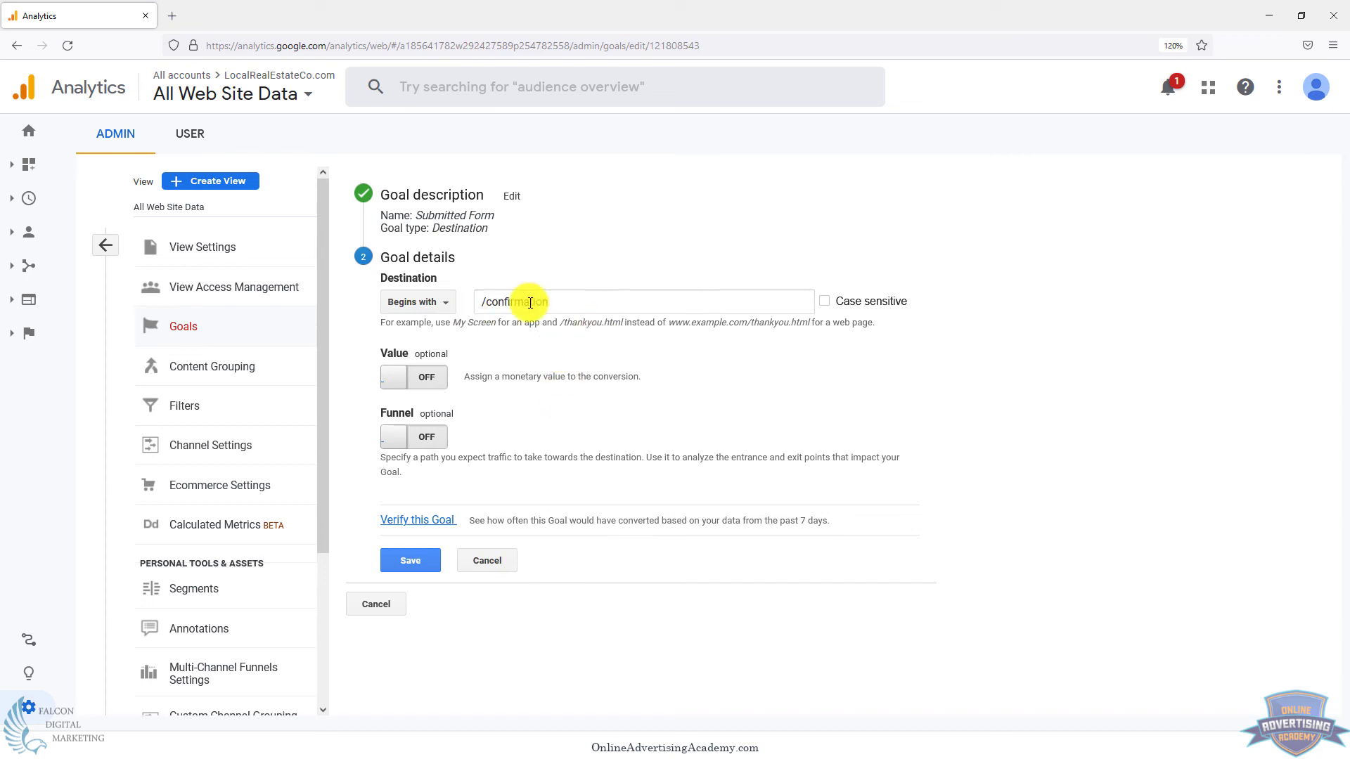
{"action": "left_click", "coordinate": [492, 561]}
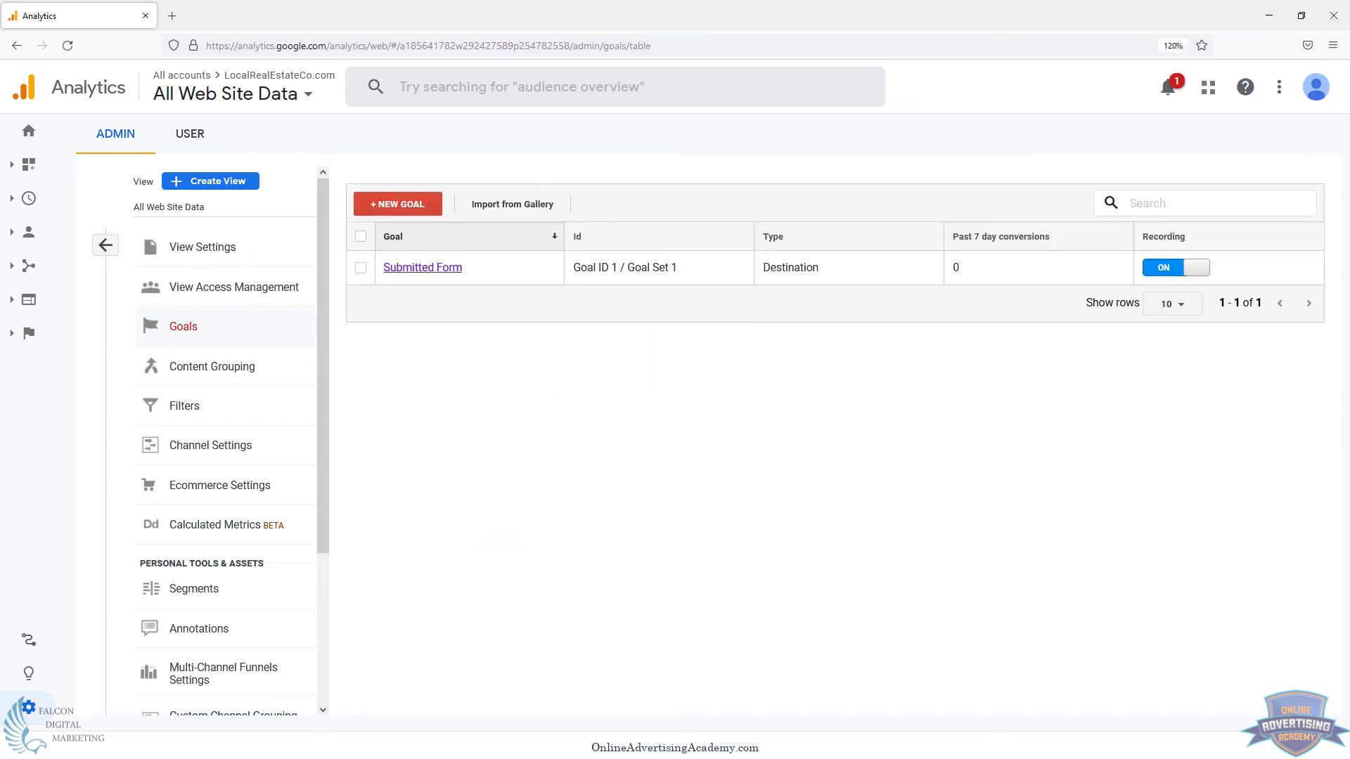
Try /signedup and /booked-demo as the destination of the Submitted Form goal
{"action": "left_click", "coordinate": [421, 272]}
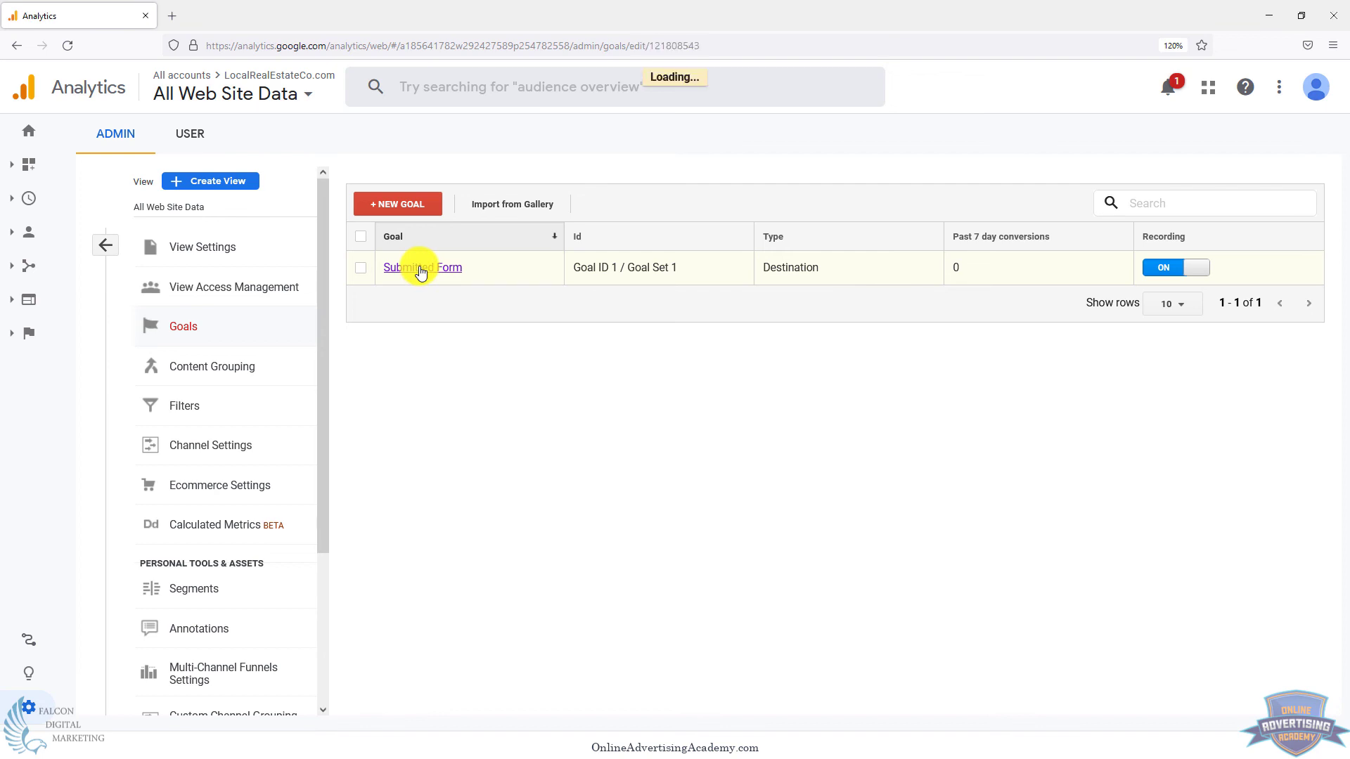
{"action": "left_click", "coordinate": [422, 265]}
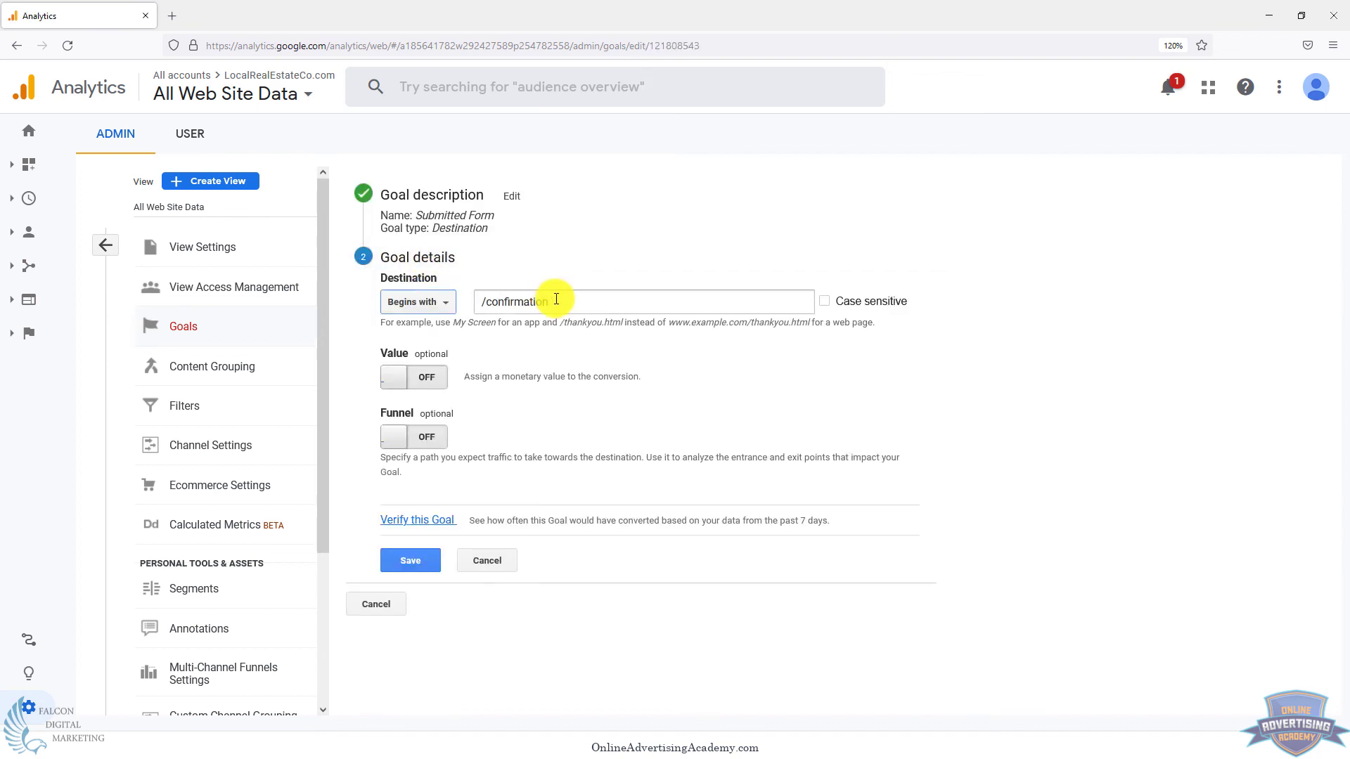
{"action": "left_click_drag", "start_coordinate": [557, 299], "coordinate": [488, 302]}
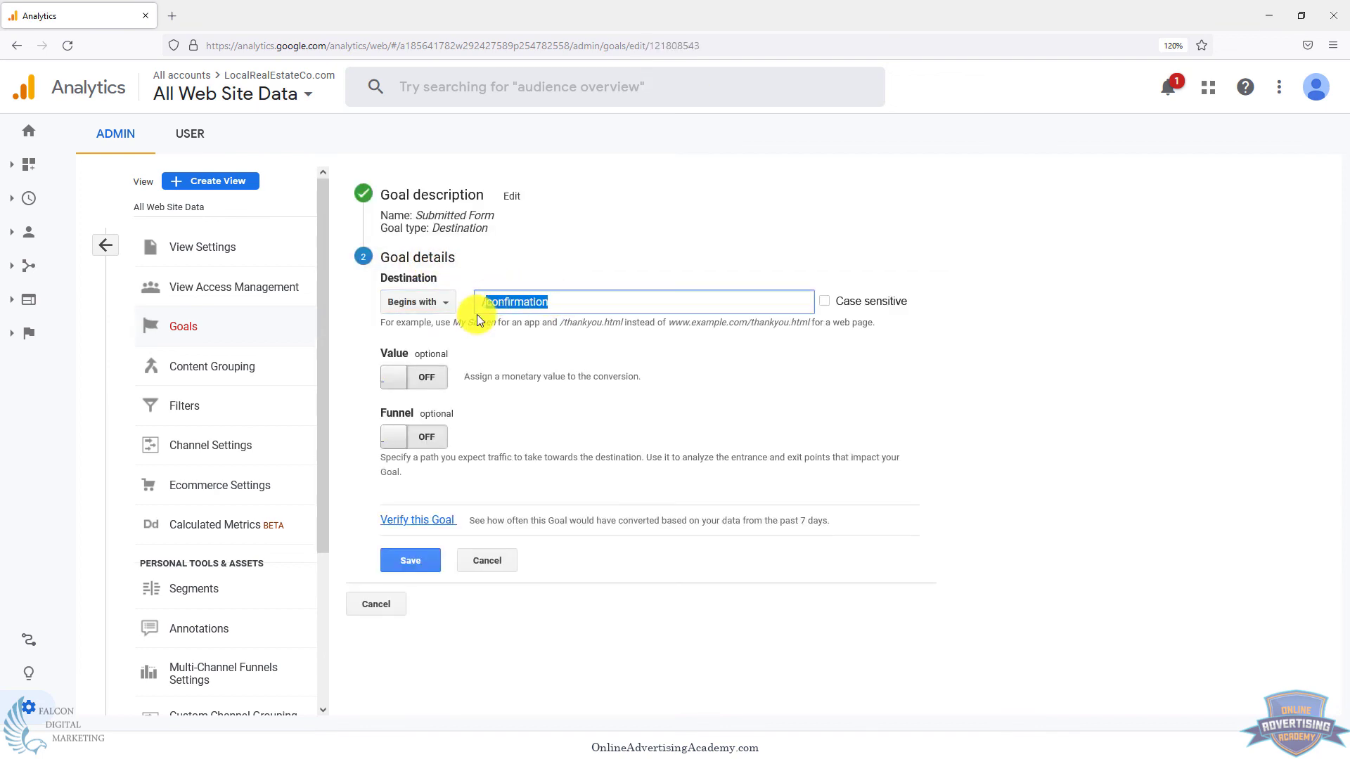
{"action": "type", "text": "signedup"}
{"action": "key", "text": "BackSpace"}
{"action": "key", "text": "BackSpace"}
{"action": "key", "text": "BackSpace"}
{"action": "key", "text": "BackSpace"}
{"action": "key", "text": "BackSpace"}
{"action": "key", "text": "BackSpace"}
{"action": "key", "text": "BackSpace"}
{"action": "key", "text": "BackSpace"}
{"action": "key", "text": "BackSpace"}
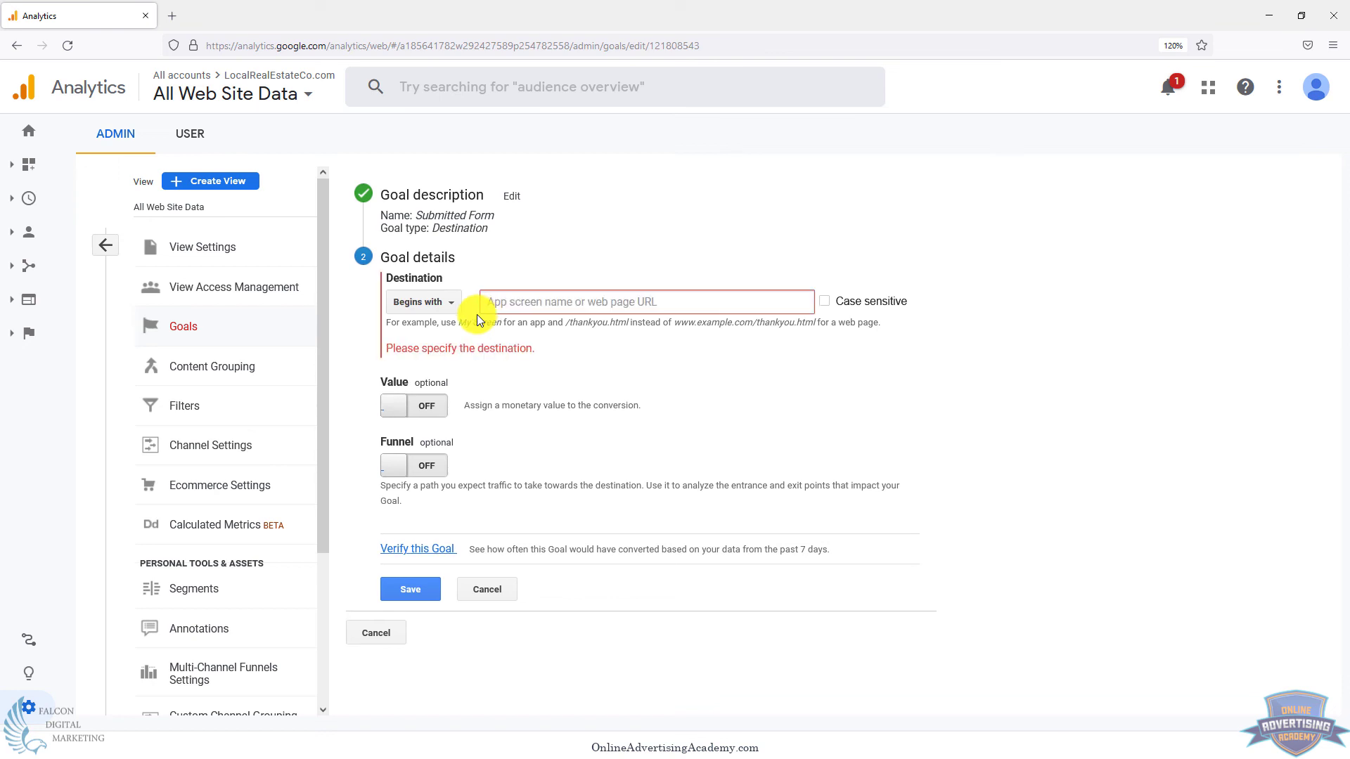
{"action": "type", "text": "/bo"}
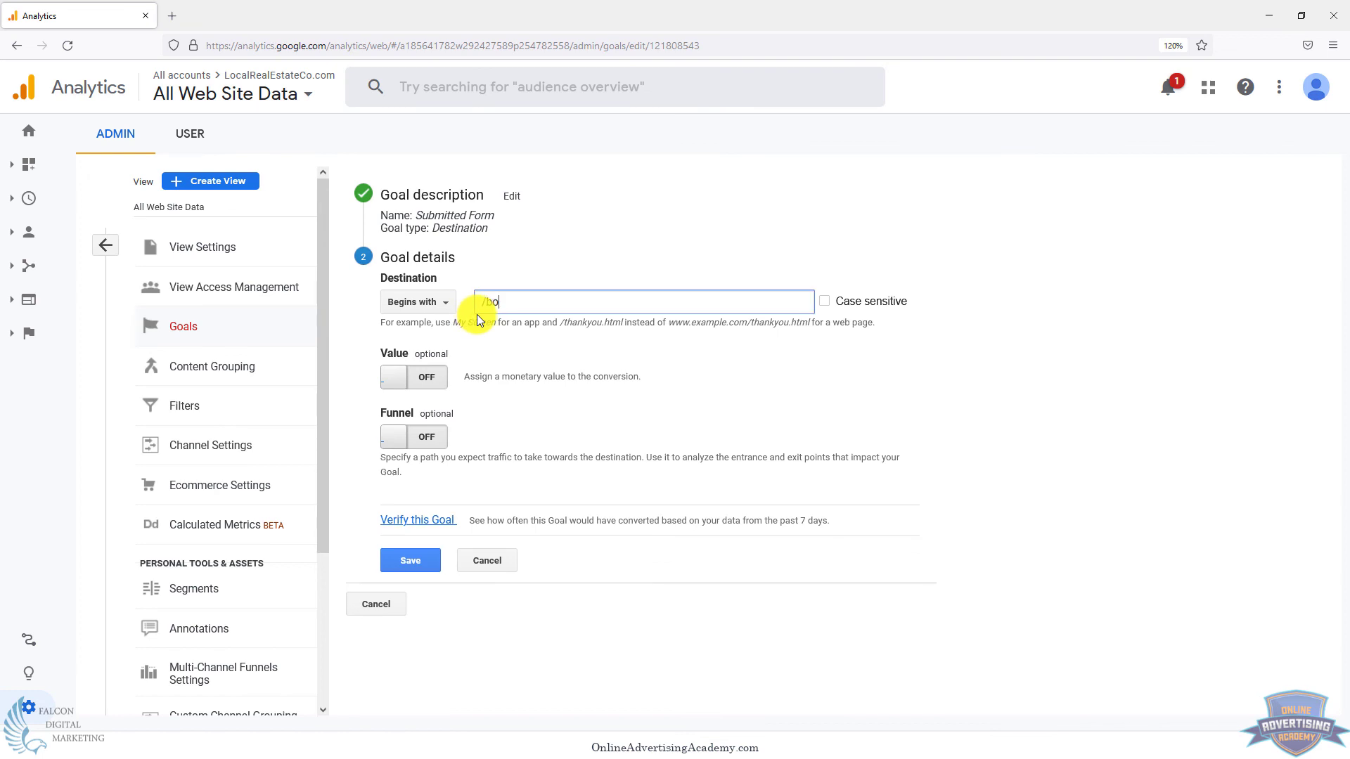
{"action": "type", "text": "oked-demo"}
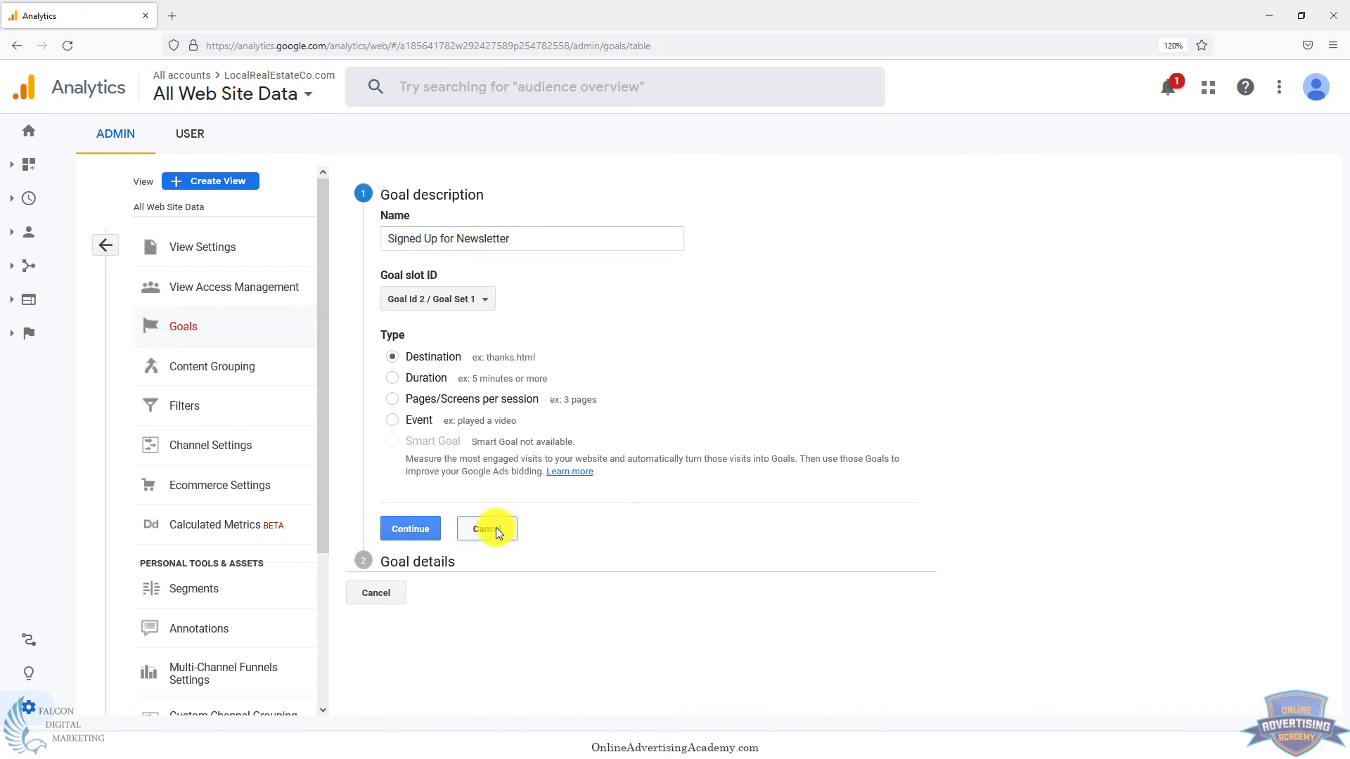
Discard the Signed Up for Newsletter goal draft and try a new goal named Call with the Event type
{"action": "left_click", "coordinate": [492, 528]}
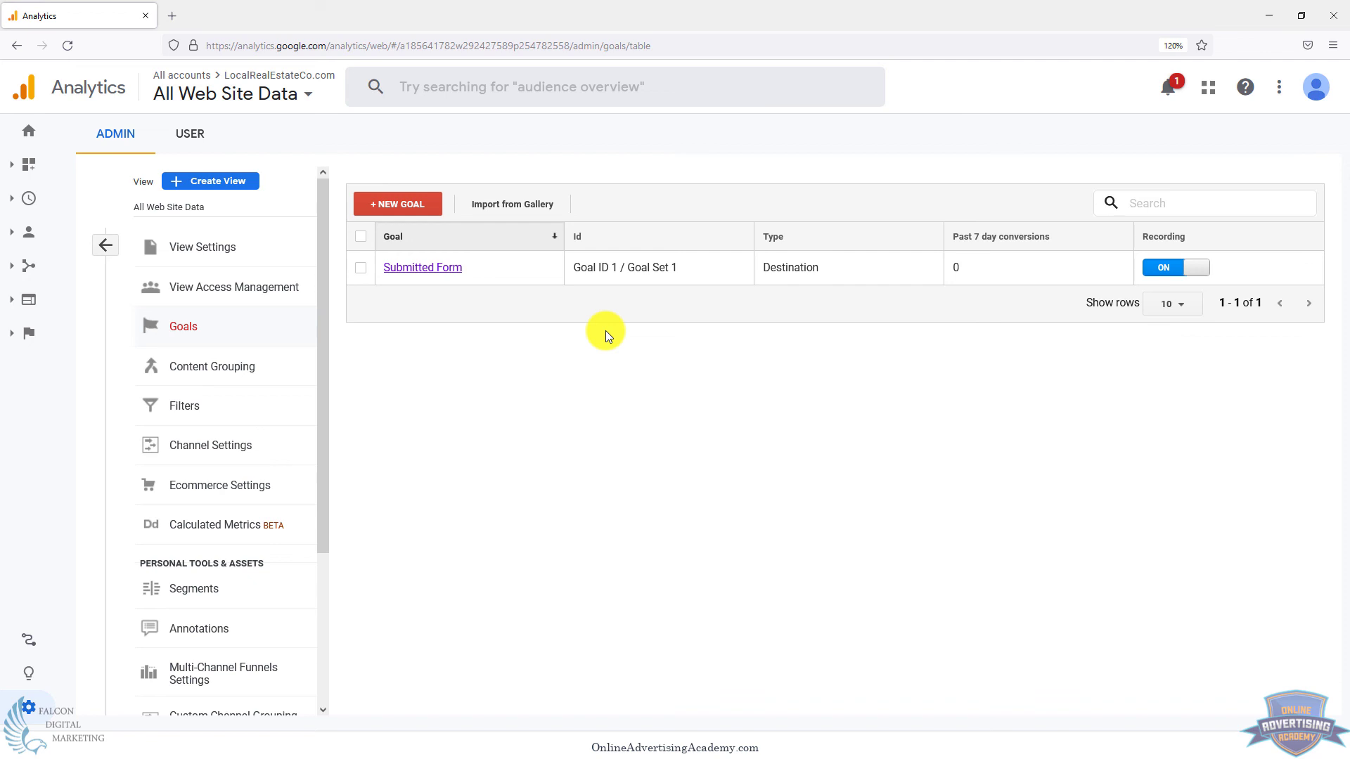
{"action": "left_click", "coordinate": [430, 204]}
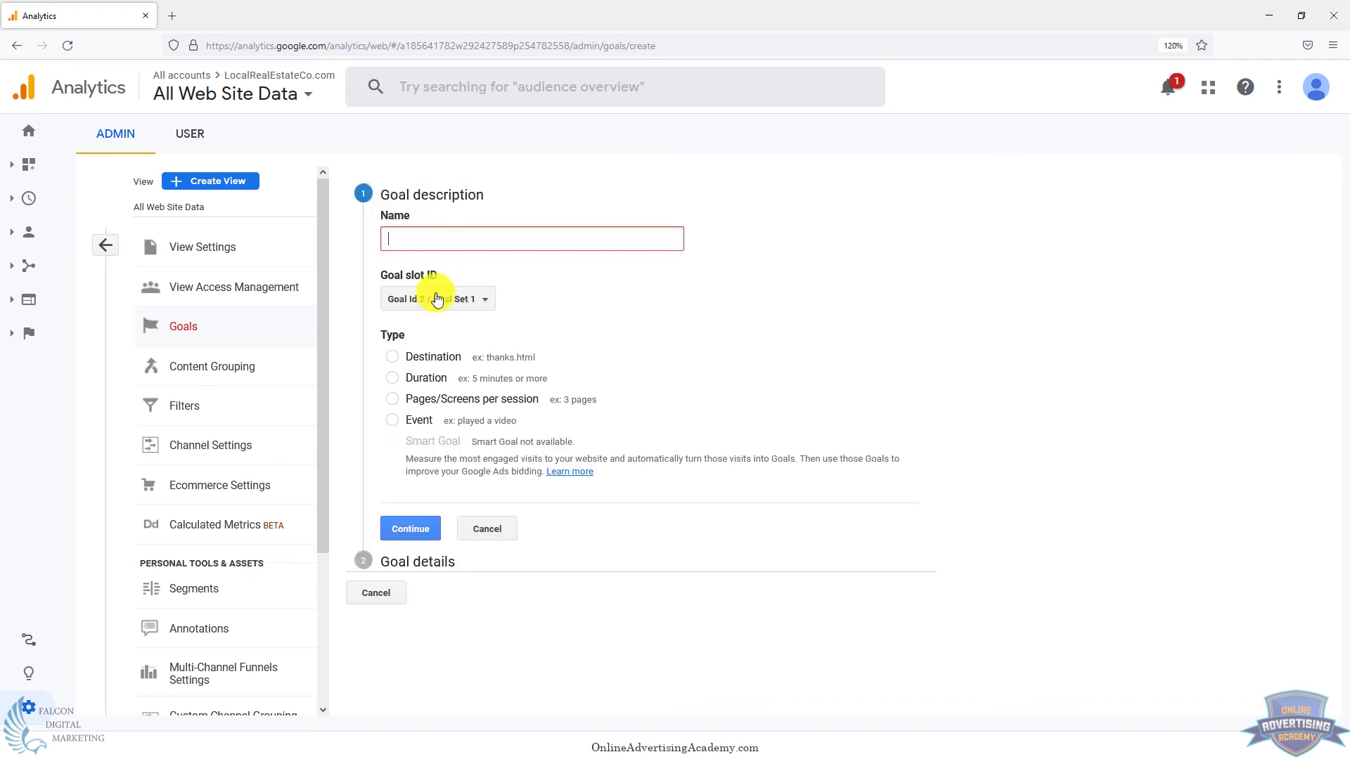
{"action": "left_click", "coordinate": [402, 425]}
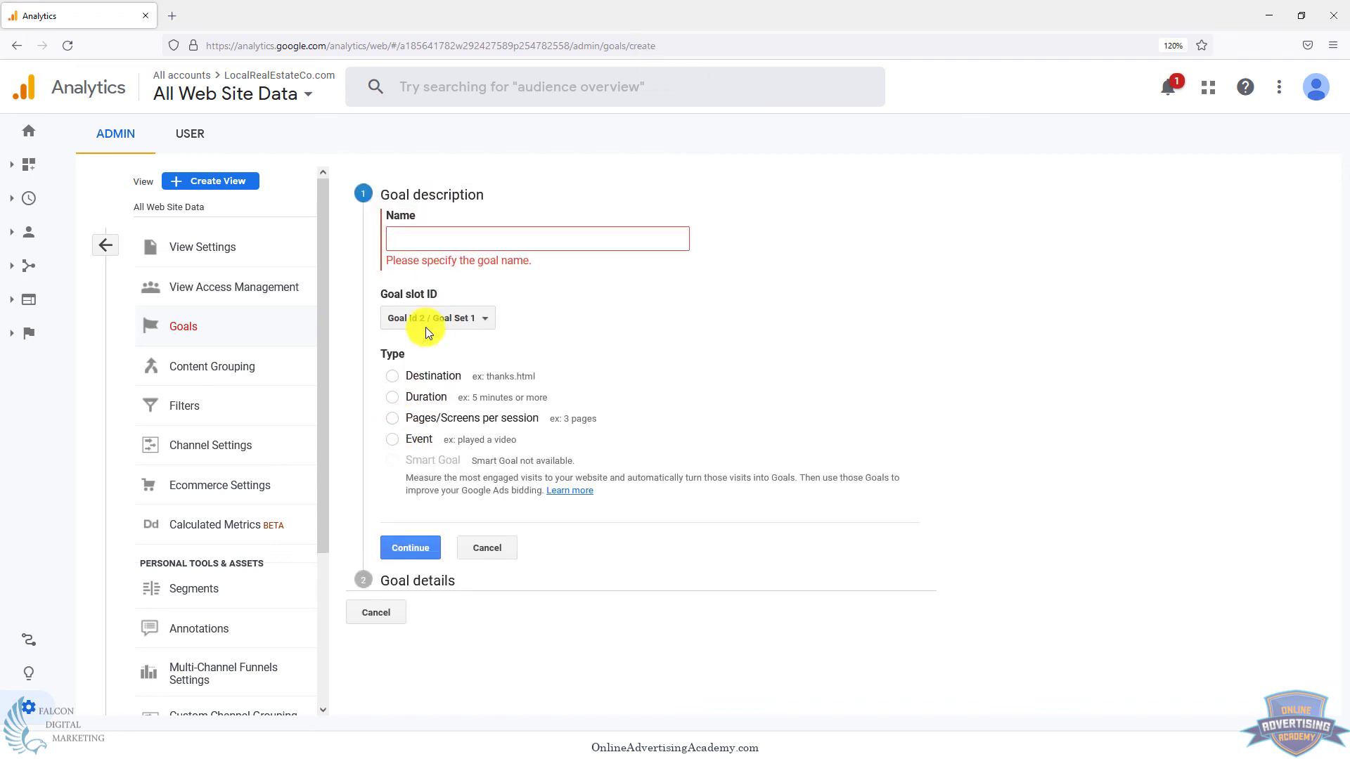
{"action": "left_click", "coordinate": [457, 246]}
{"action": "type", "text": "Call"}
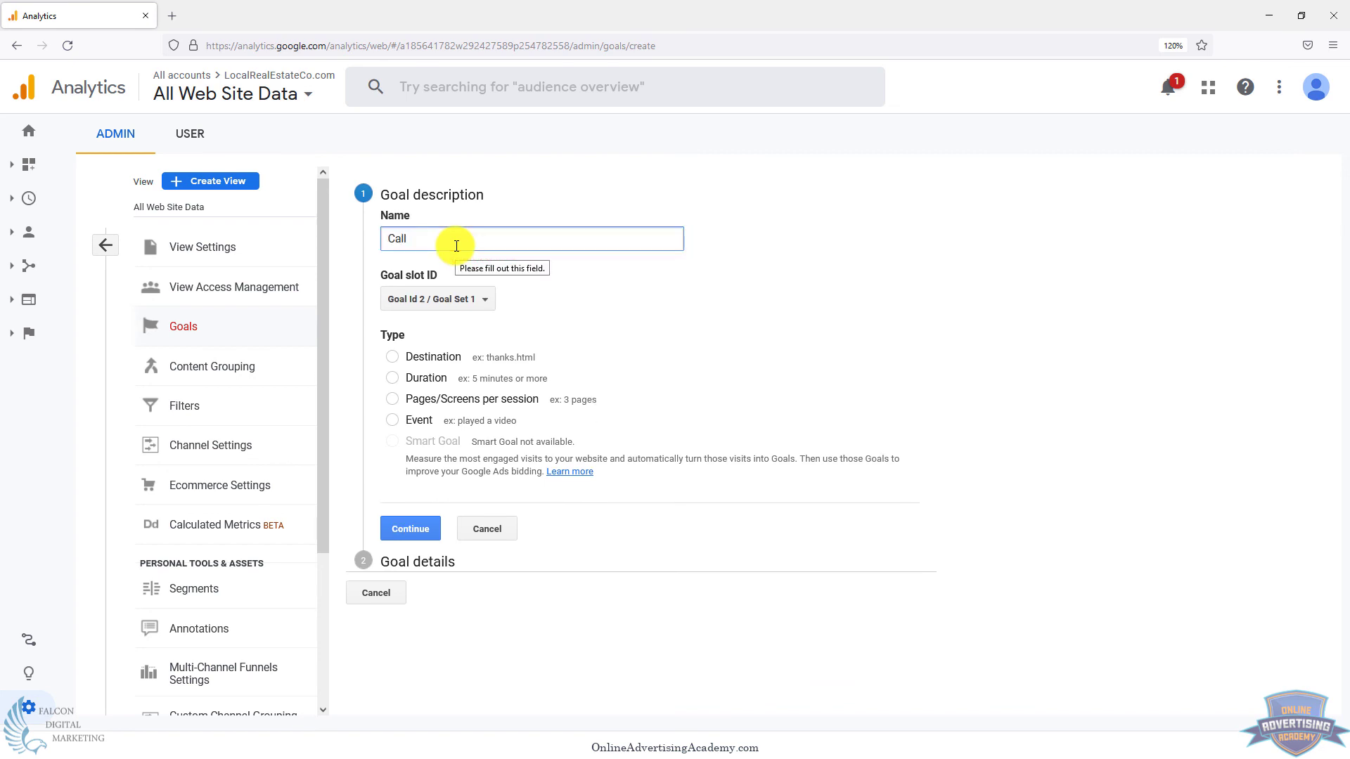
{"action": "left_click", "coordinate": [404, 424]}
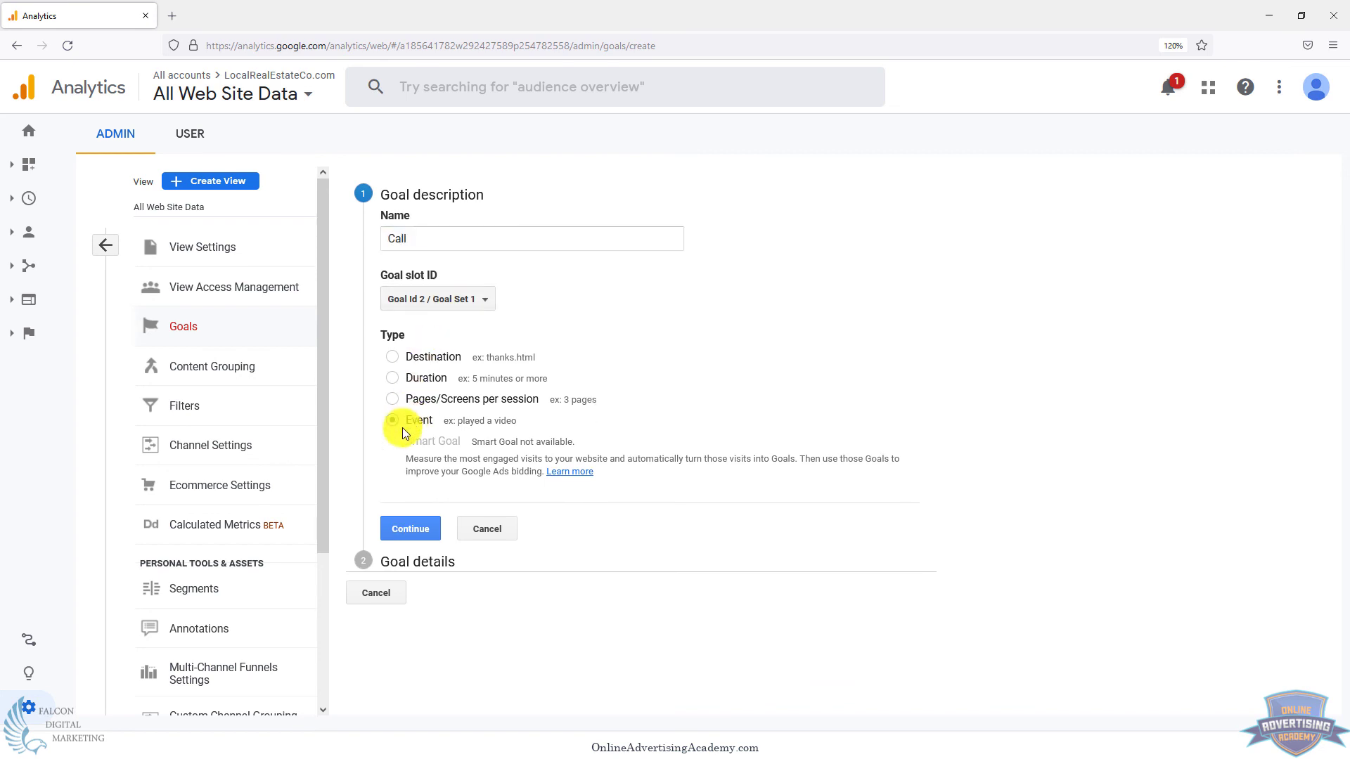
{"action": "left_click", "coordinate": [410, 528]}
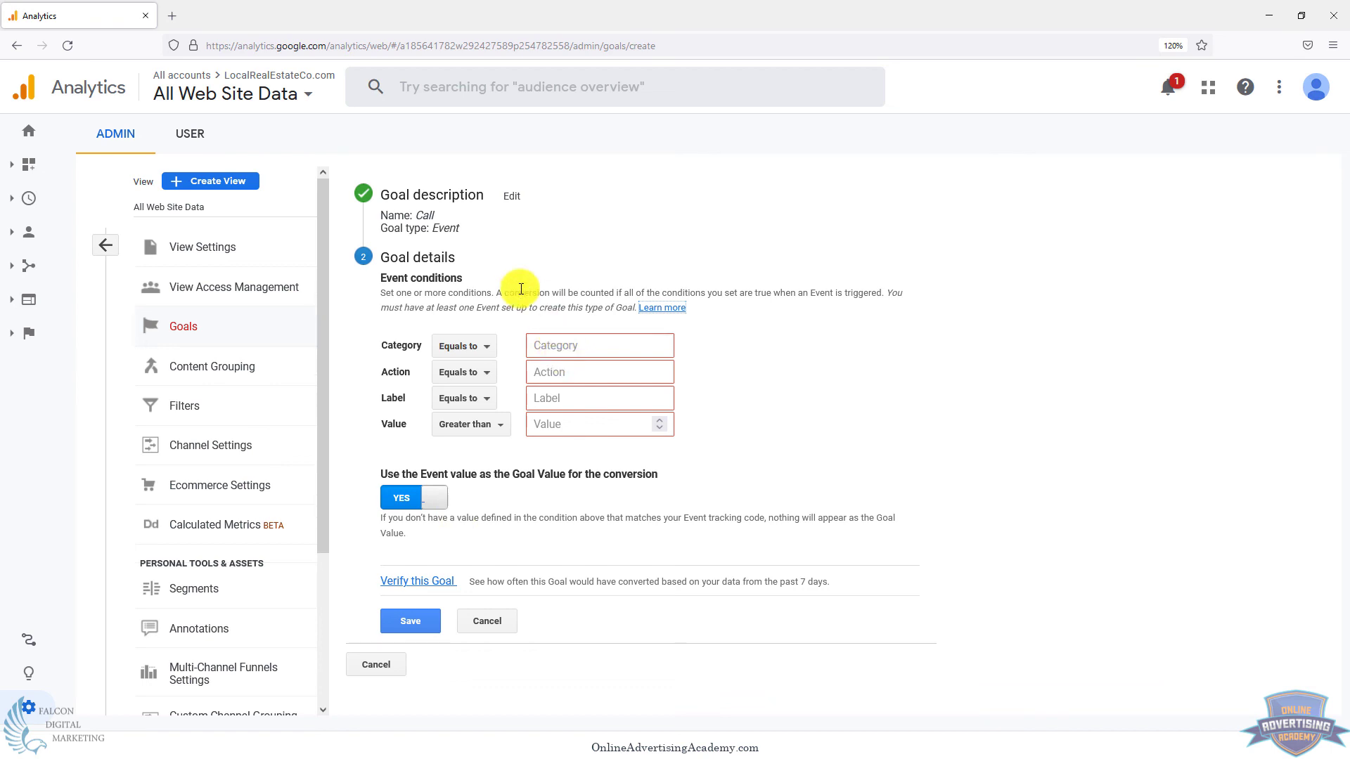
Examine the Category, Action, Label and Value conditions of the Call goal, cancel it, and check the Submitted Form goal's type
{"action": "left_click", "coordinate": [568, 340]}
{"action": "left_click", "coordinate": [588, 373]}
{"action": "left_click", "coordinate": [582, 399]}
{"action": "left_click", "coordinate": [575, 426]}
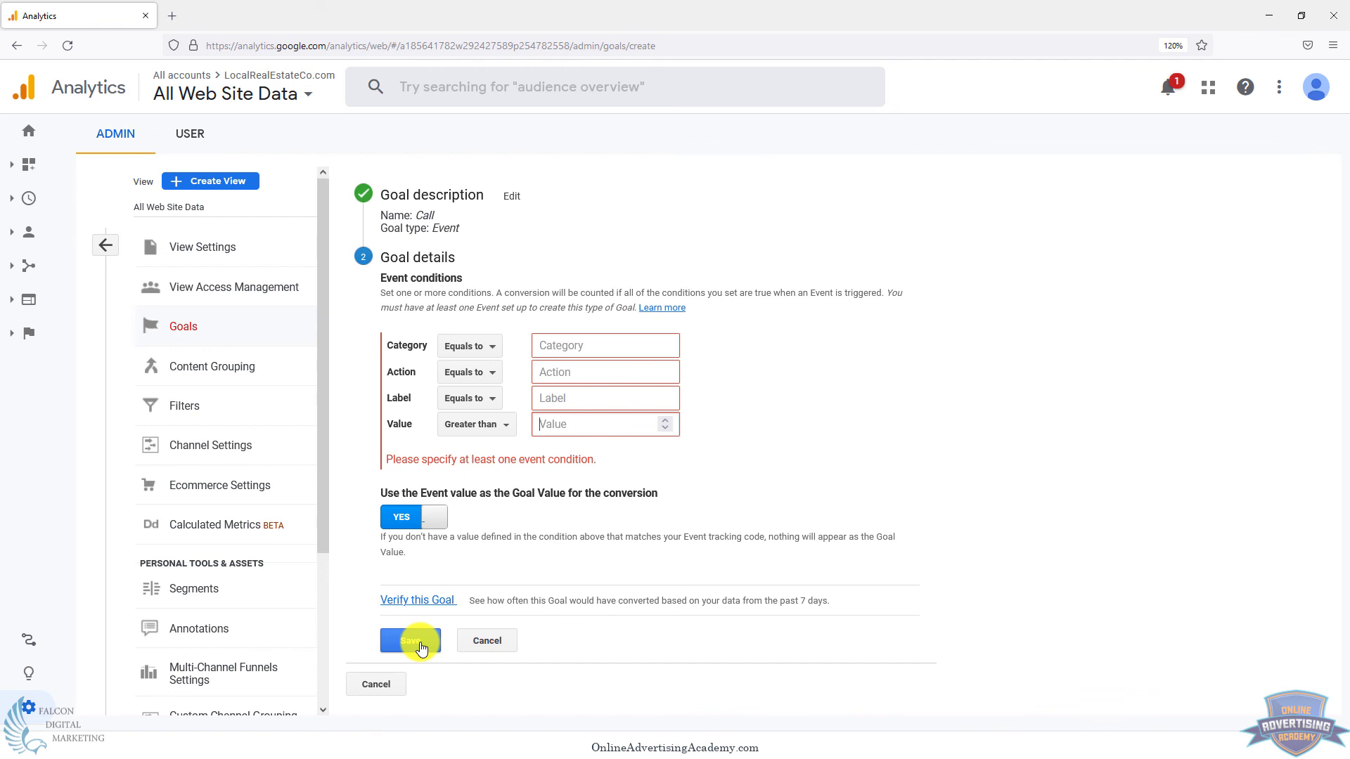
{"action": "left_click", "coordinate": [402, 685]}
{"action": "left_click", "coordinate": [552, 454]}
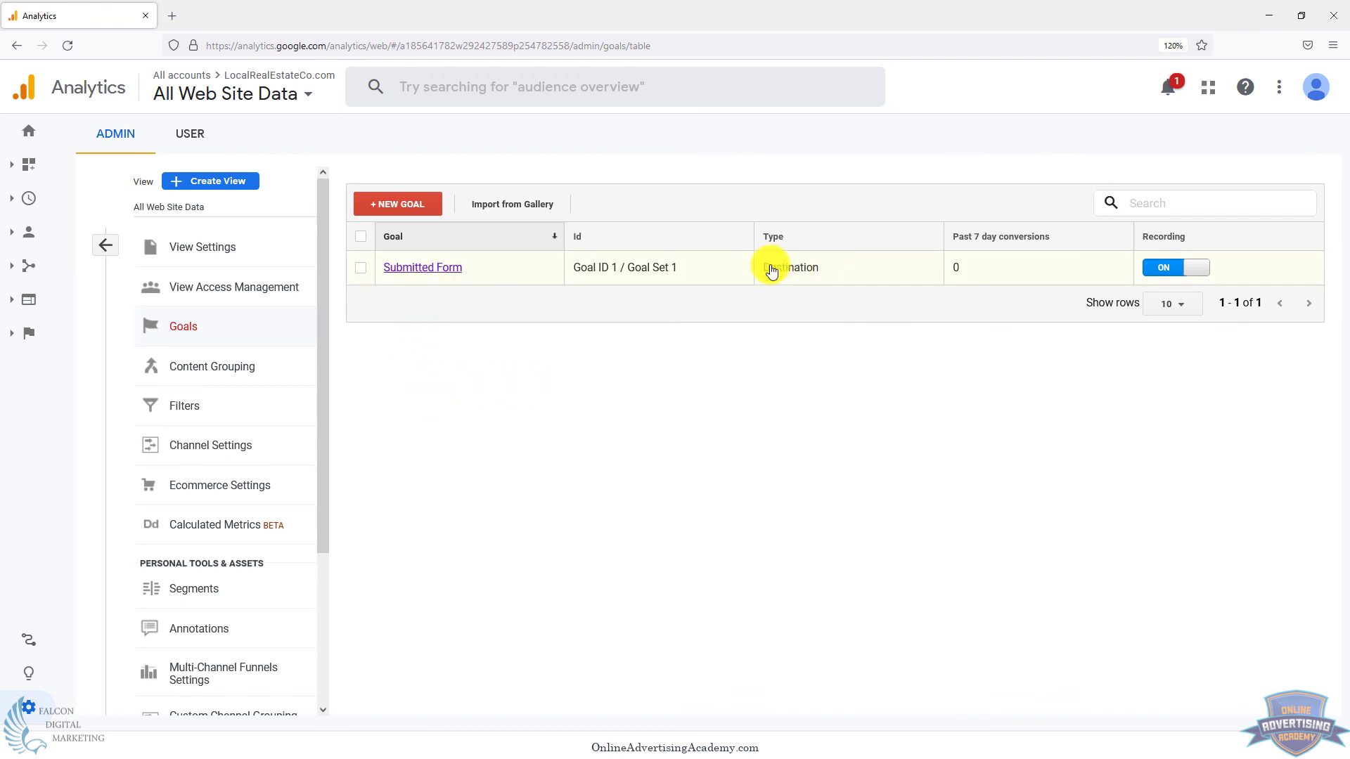
{"action": "left_click_drag", "start_coordinate": [824, 272], "coordinate": [766, 268]}
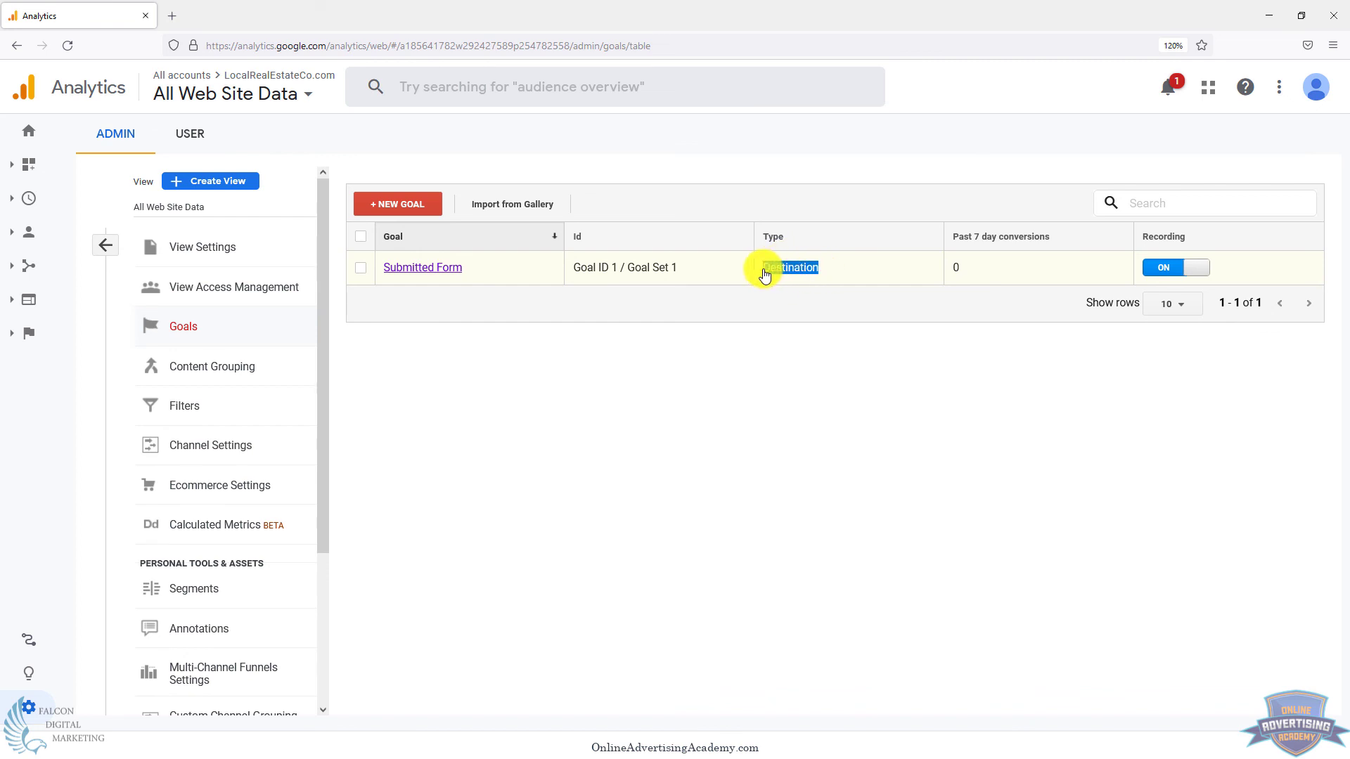